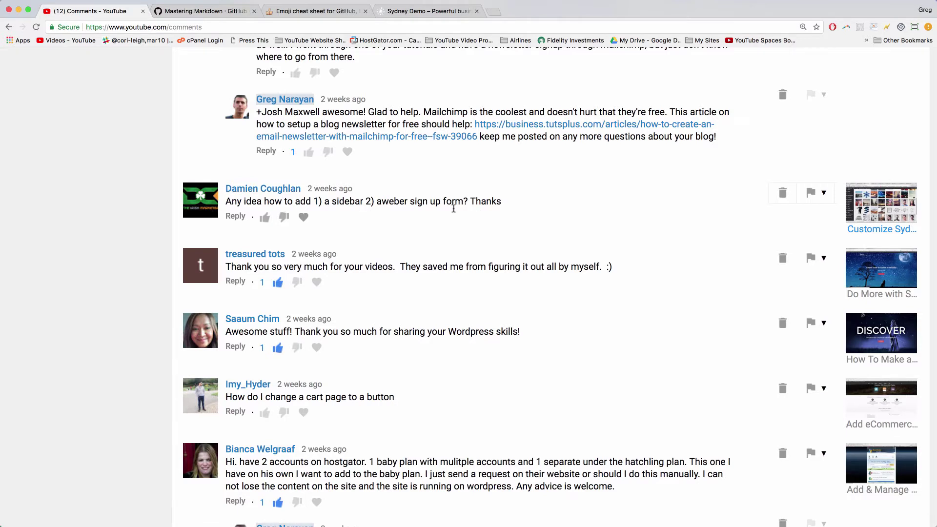
- Note the comment's sidebar and AWeber request, then go to the Sydney Demo site
drag(314, 201, 397, 201)
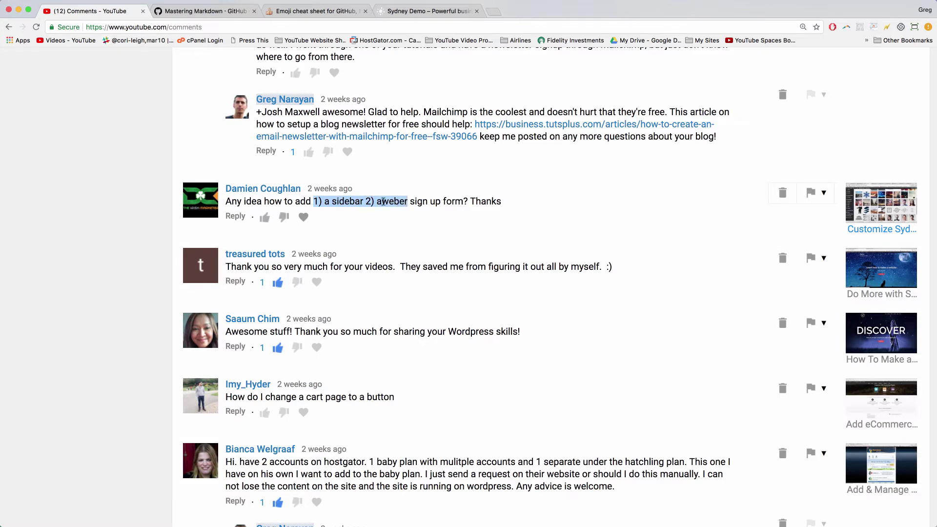
click(384, 201)
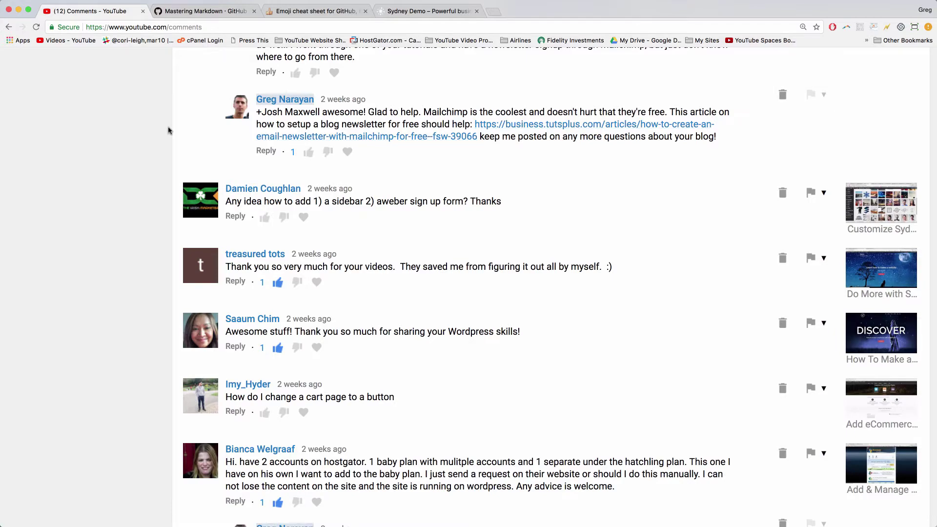
click(432, 18)
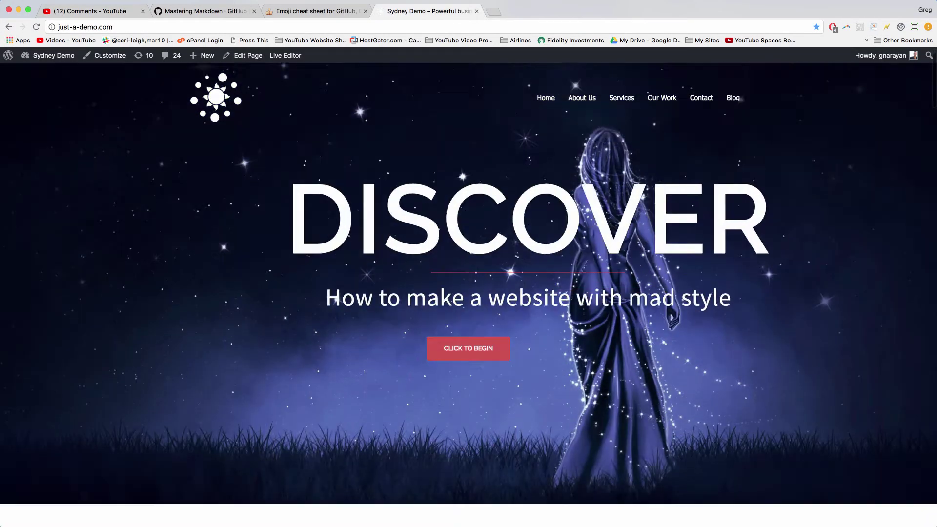
scroll(525, 283, down, 10)
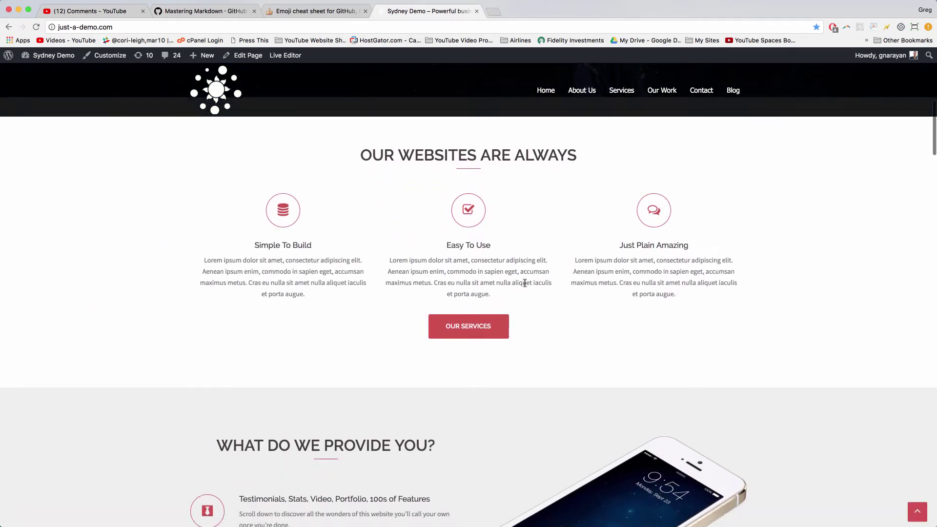
scroll(525, 283, down, 4)
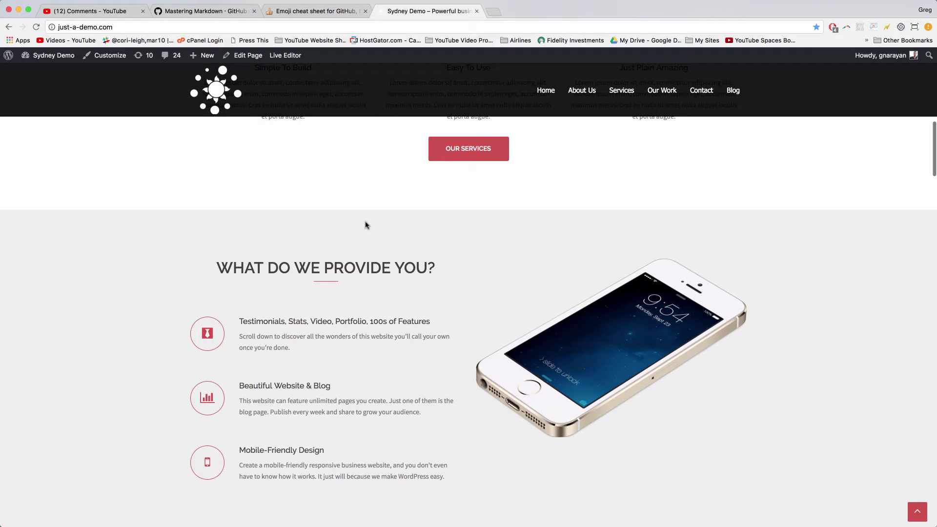
- Change the Front Page's template to Default Template and update the page
click(242, 55)
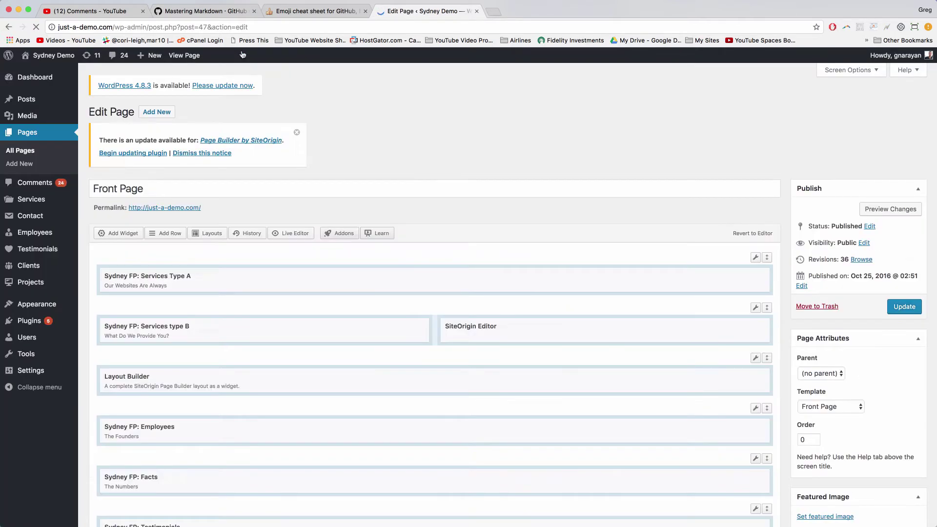
scroll(822, 309, down, 2)
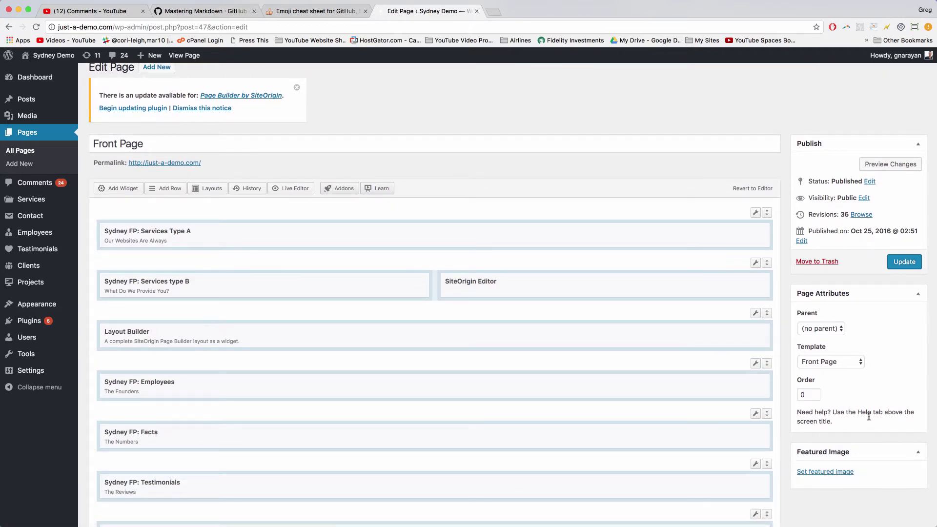
scroll(870, 409, down, 4)
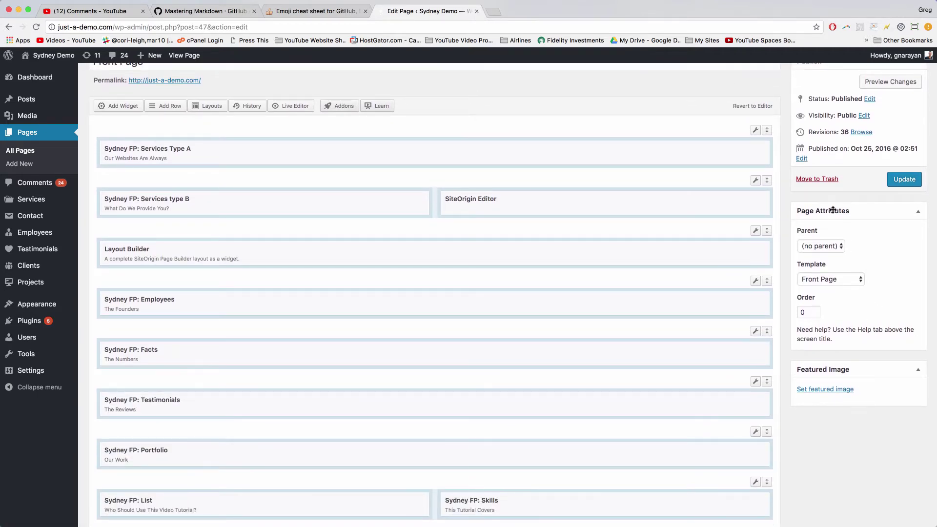
click(826, 282)
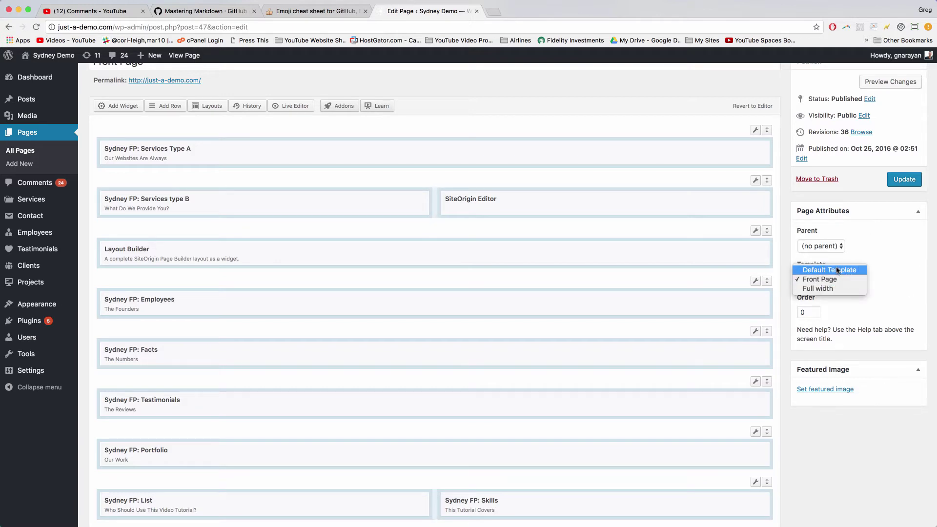
click(837, 270)
click(901, 177)
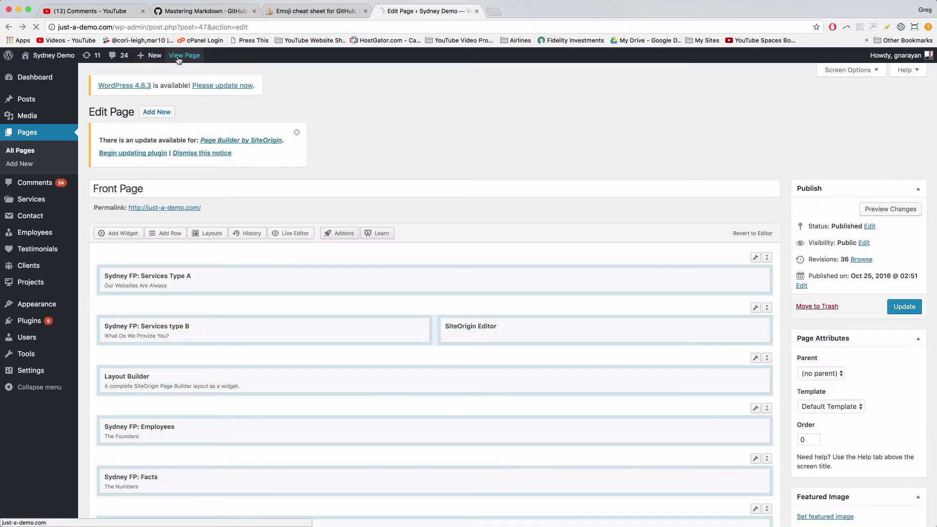
- Scroll through the live front page to inspect the new sidebar, then return to the top
scroll(697, 328, down, 10)
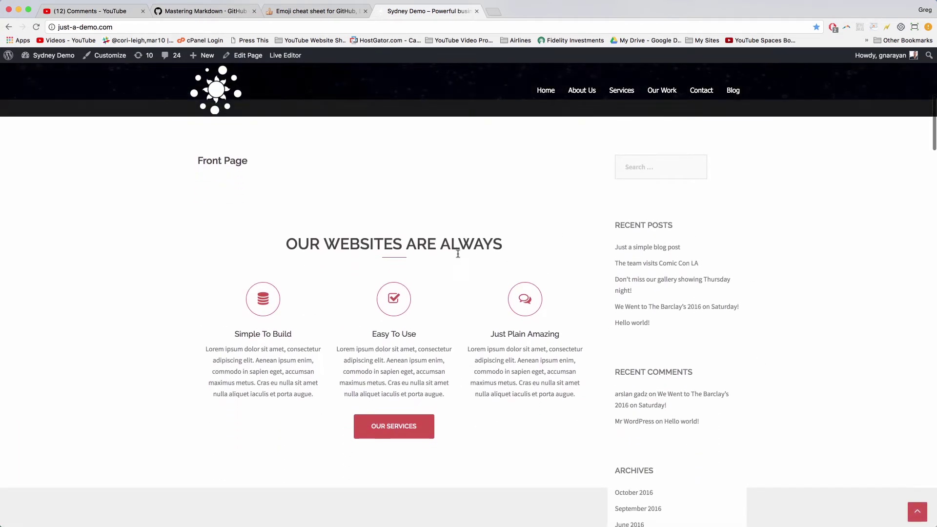
scroll(457, 253, down, 5)
scroll(290, 215, down, 5)
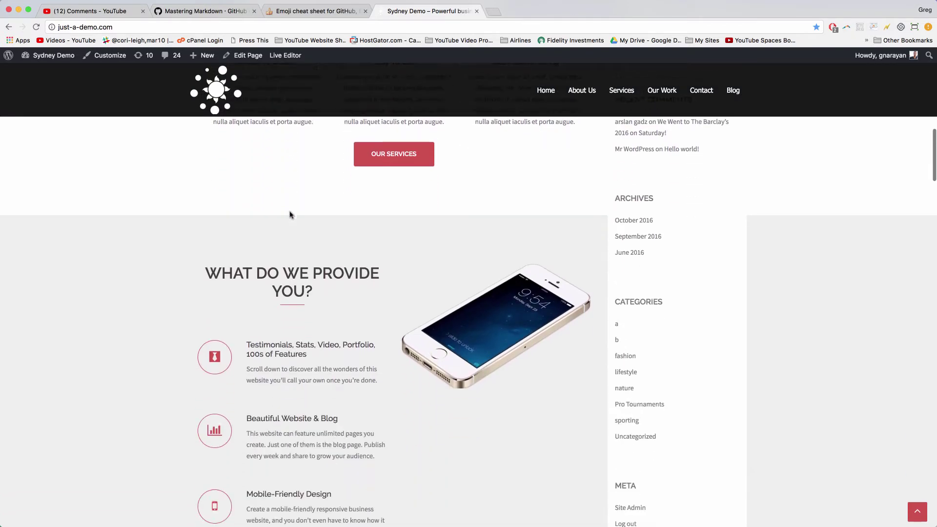
scroll(502, 388, down, 5)
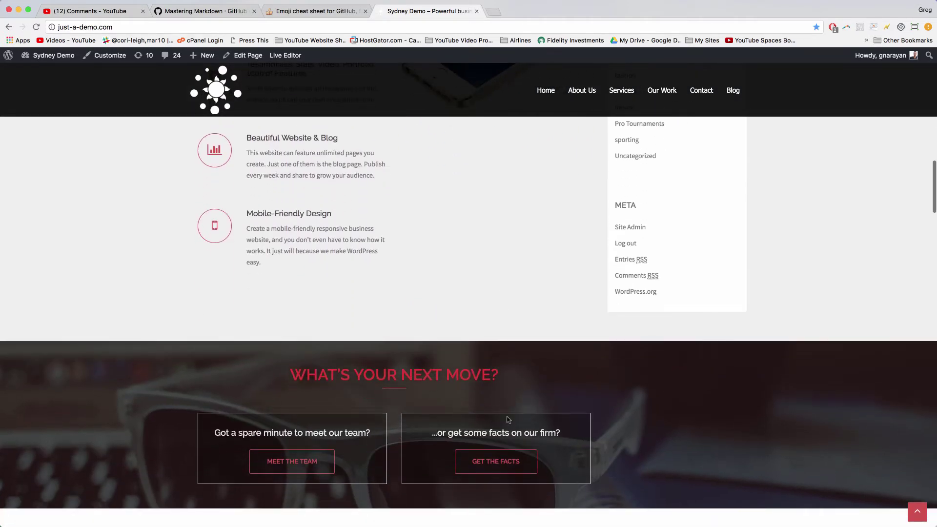
scroll(655, 281, up, 2)
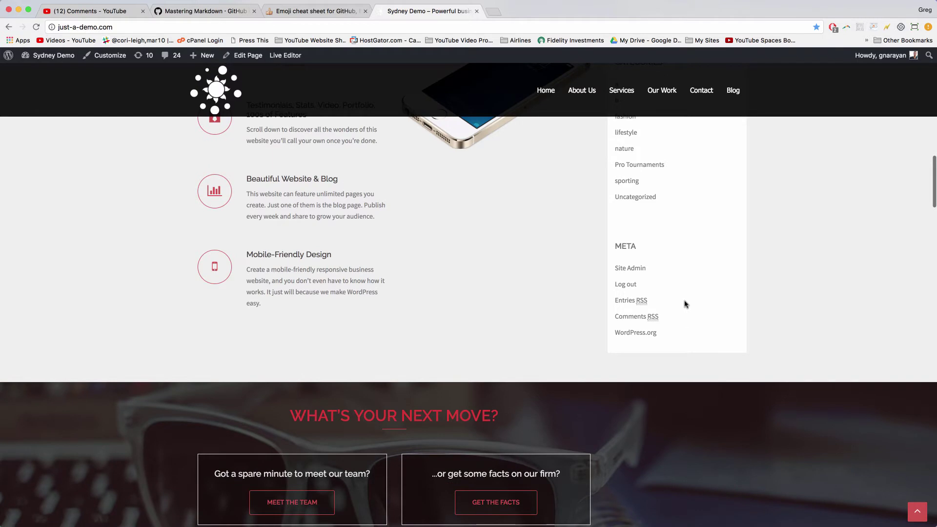
scroll(684, 303, up, 5)
scroll(686, 304, up, 5)
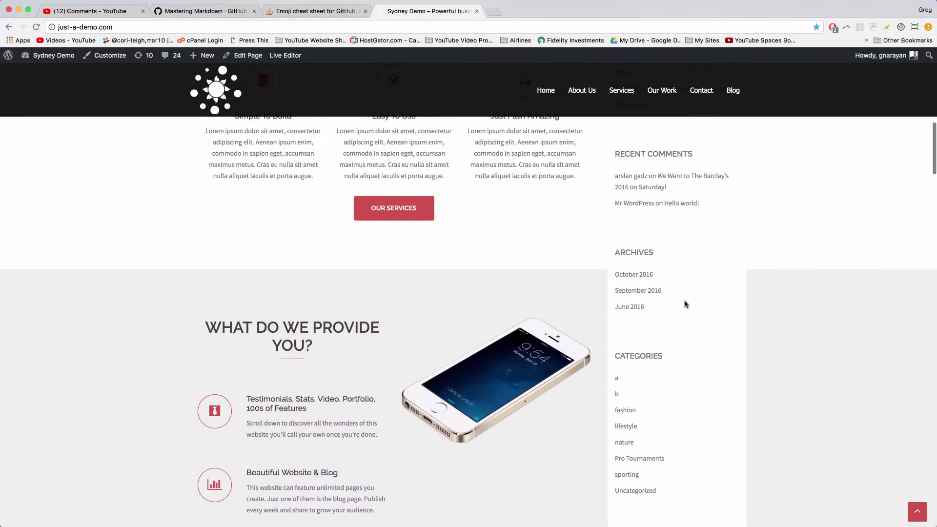
scroll(685, 304, up, 3)
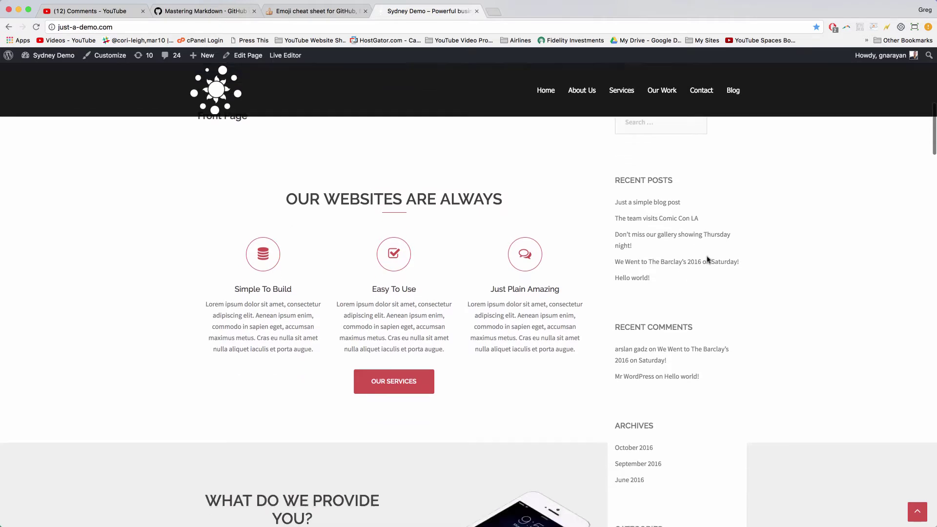
scroll(709, 260, down, 4)
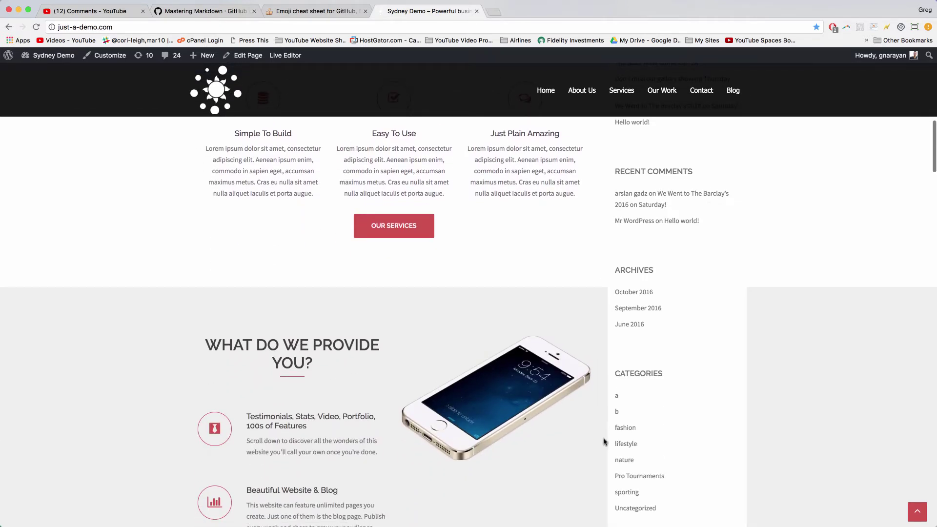
scroll(604, 442, down, 5)
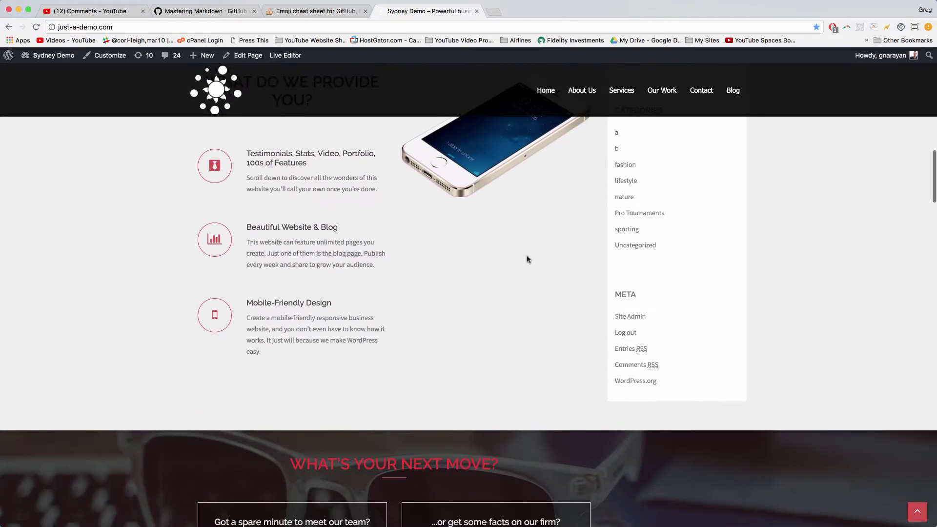
scroll(532, 344, down, 5)
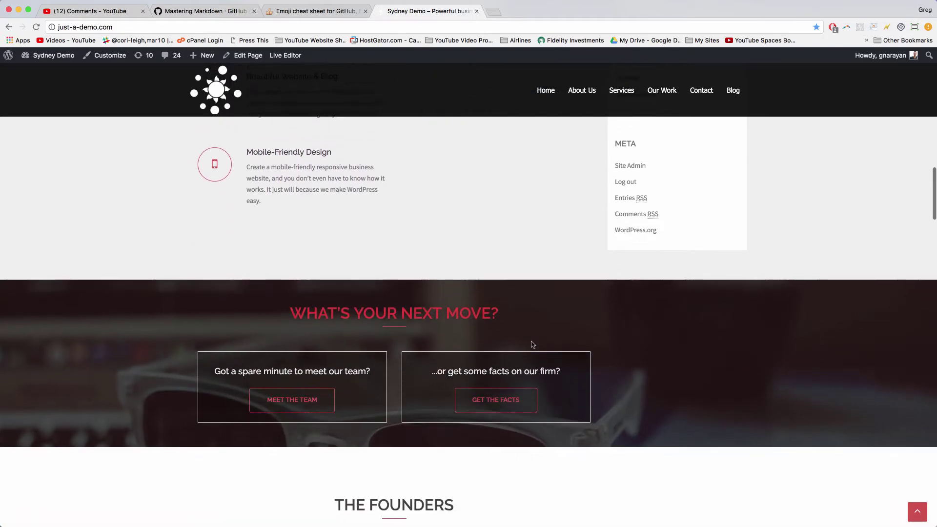
scroll(532, 344, down, 3)
scroll(532, 344, down, 3)
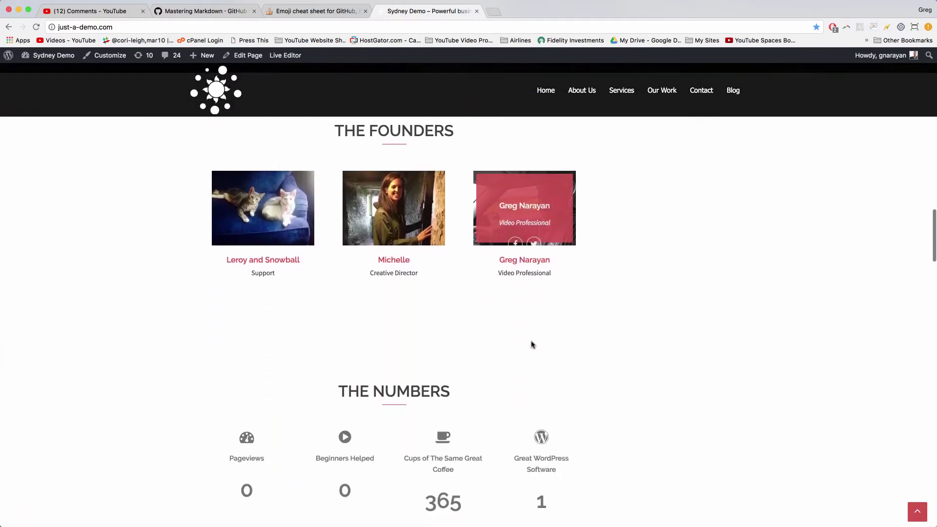
key(Home)
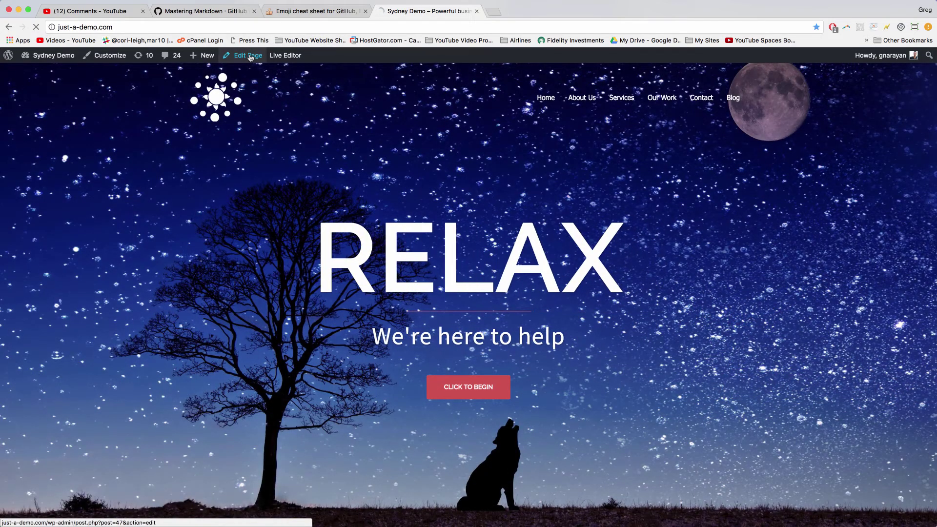
- Set the Front Page template back to Front Page and update the page
click(250, 55)
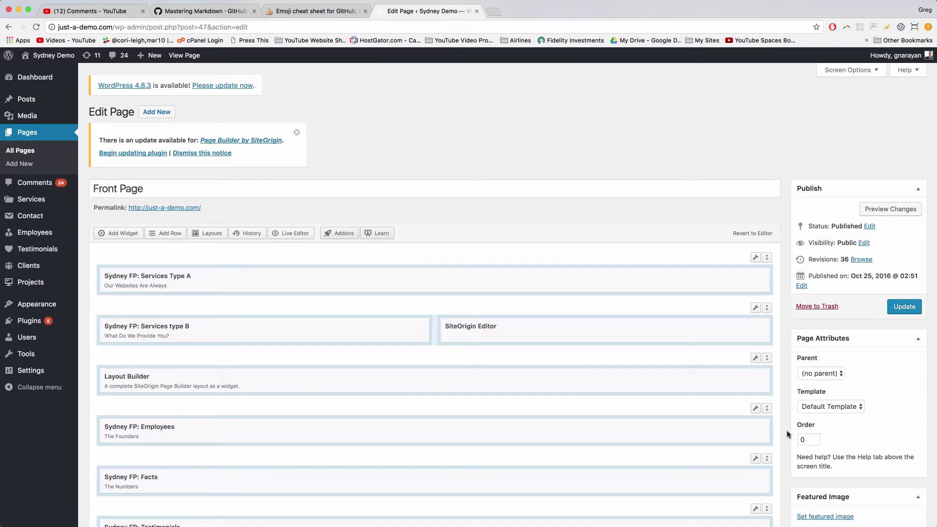
click(844, 409)
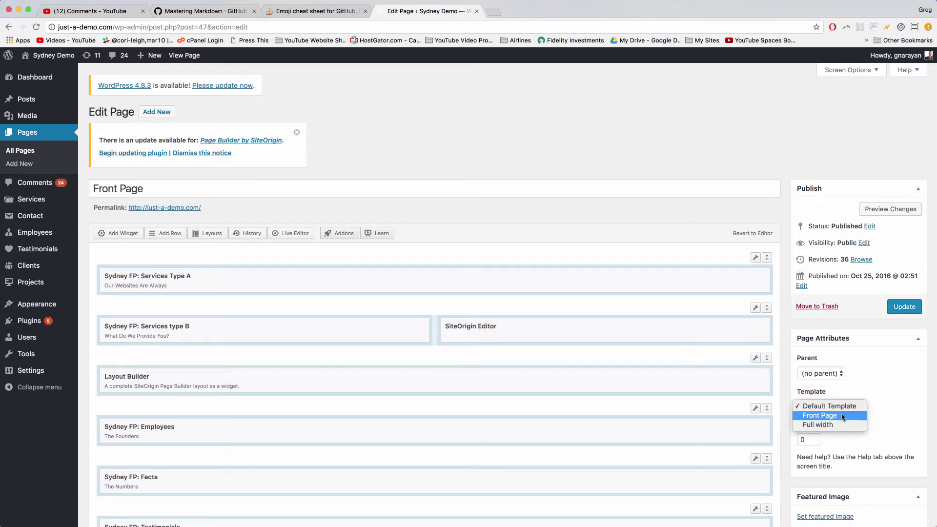
click(843, 417)
click(910, 309)
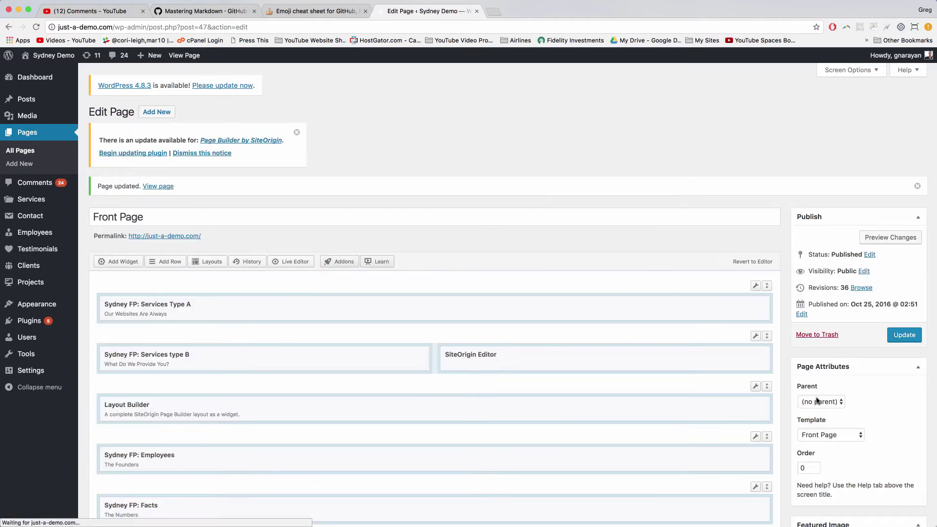
scroll(585, 391, down, 3)
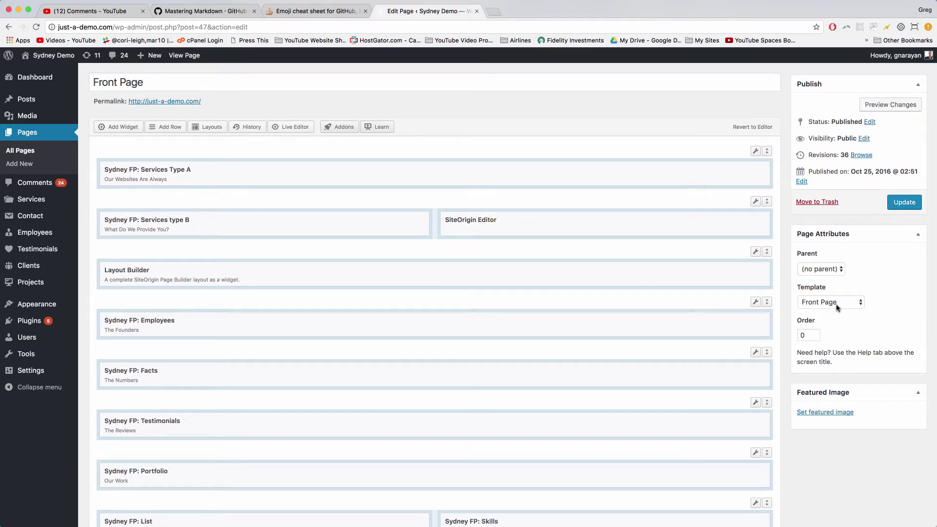
scroll(781, 274, up, 3)
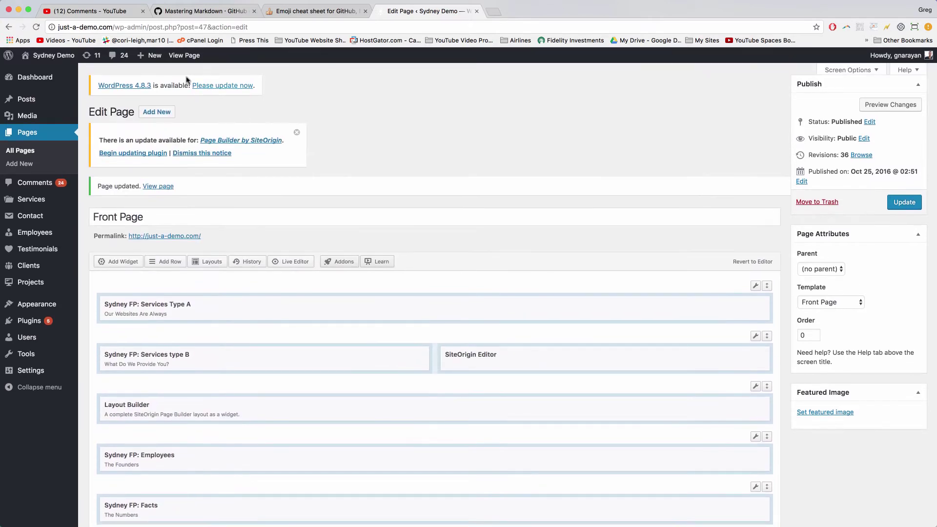
- Change the About Us page's template from Full width to Default Template and save it
click(41, 58)
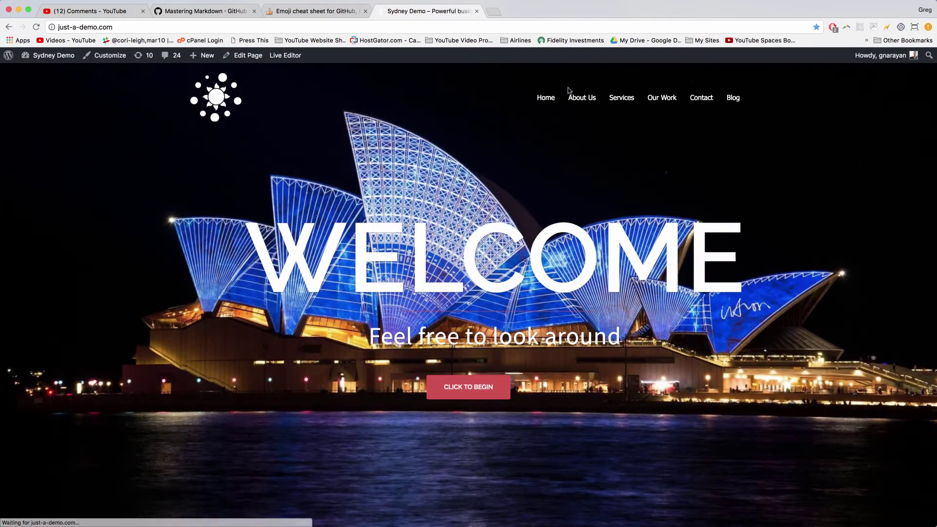
click(581, 99)
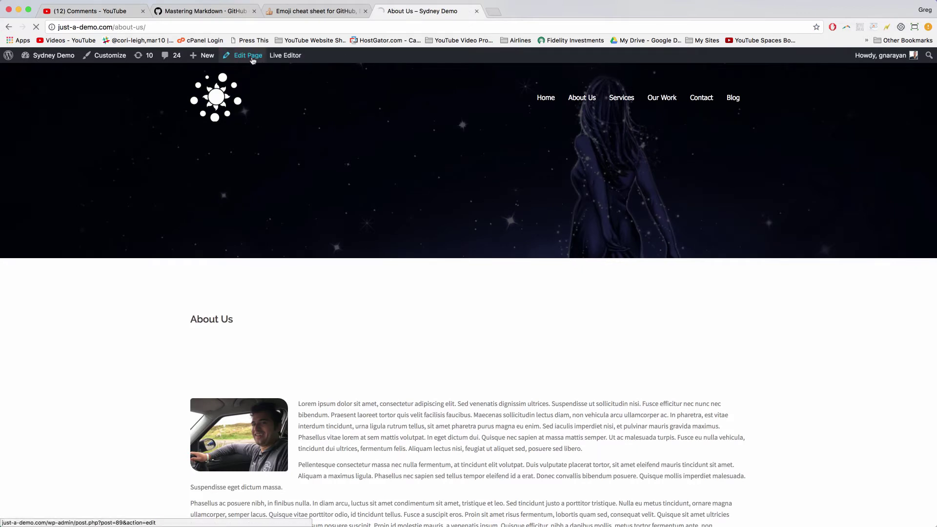
click(252, 60)
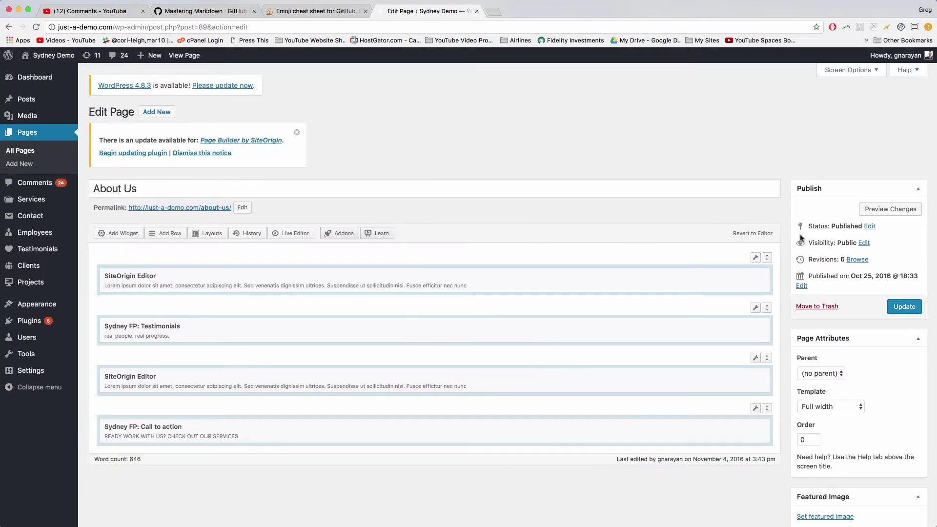
scroll(793, 241, down, 2)
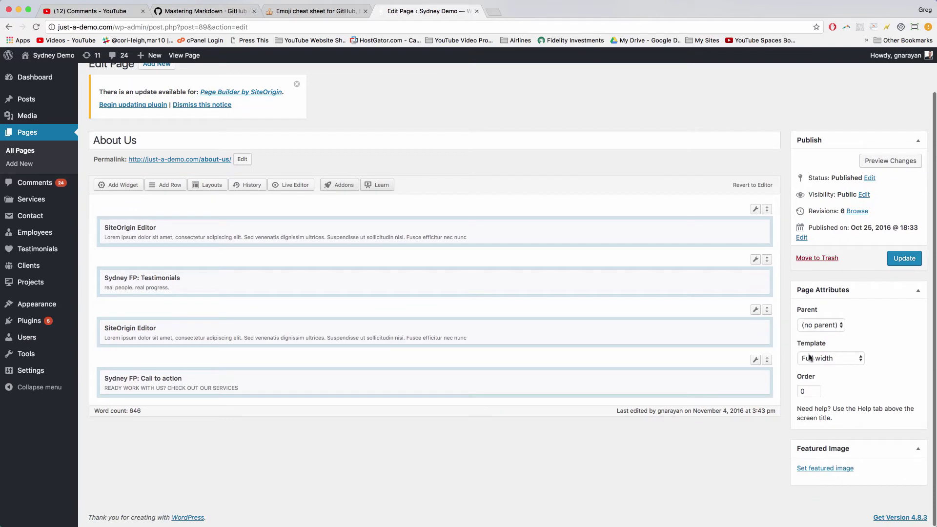
click(828, 359)
click(825, 337)
click(906, 261)
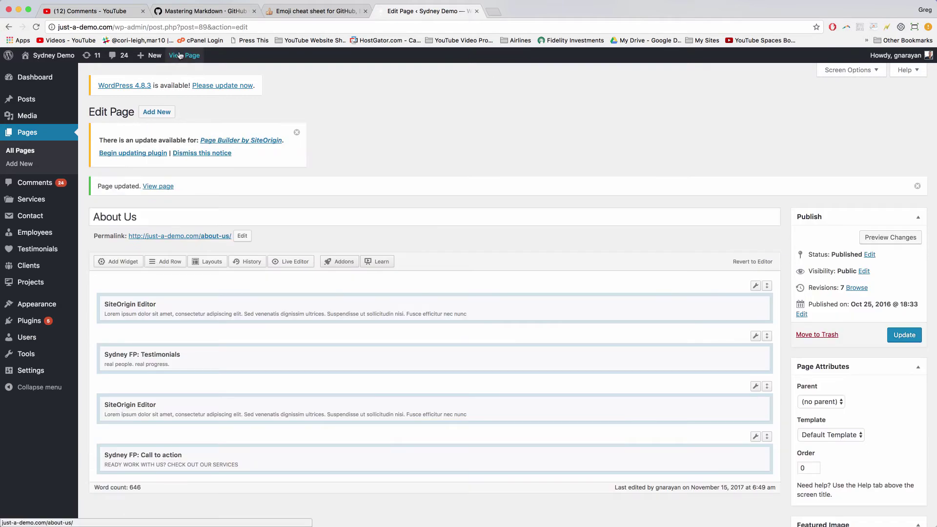
- View the live About Us page and scroll through it to check the new sidebar
click(180, 55)
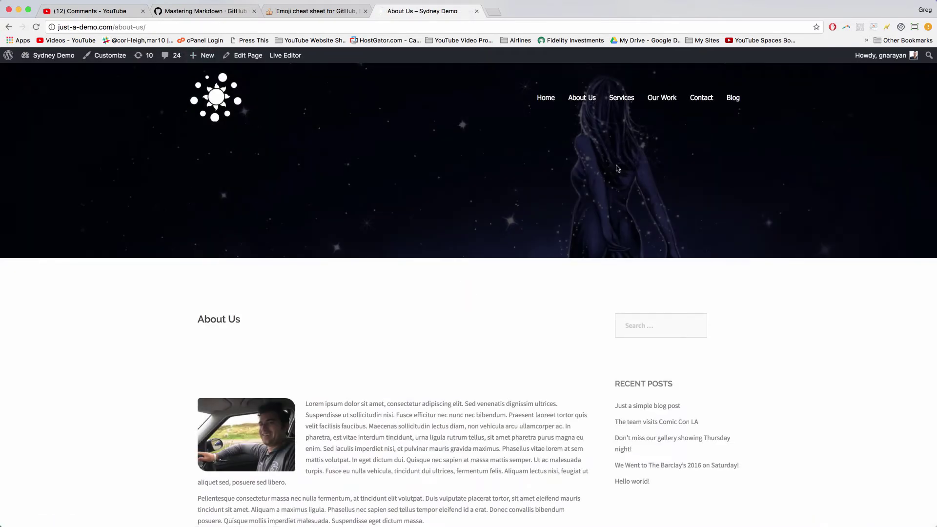
scroll(616, 169, down, 2)
scroll(454, 156, down, 1)
scroll(569, 331, down, 10)
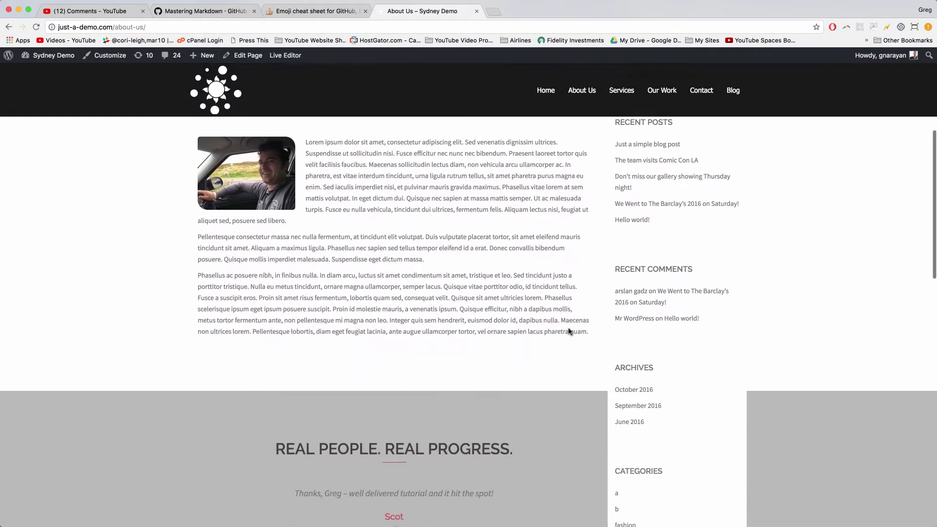
scroll(568, 331, down, 4)
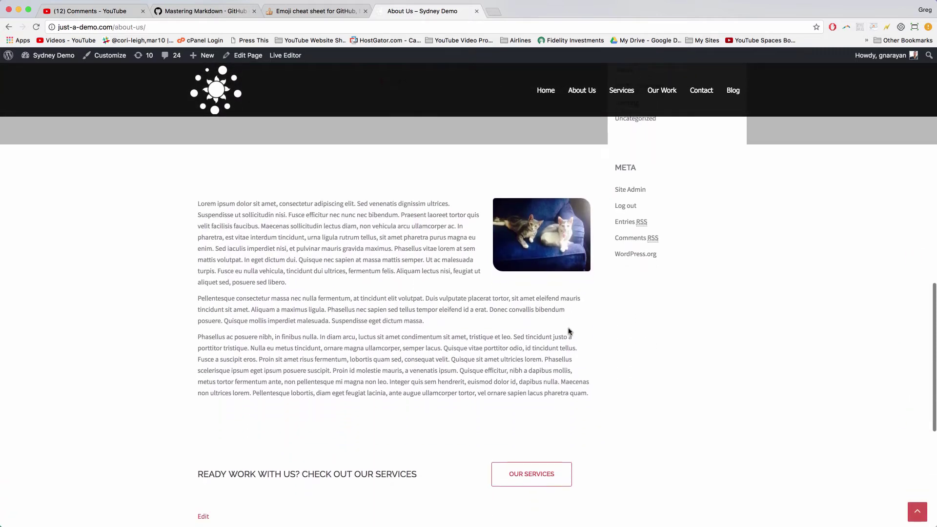
scroll(568, 331, up, 4)
scroll(568, 331, up, 6)
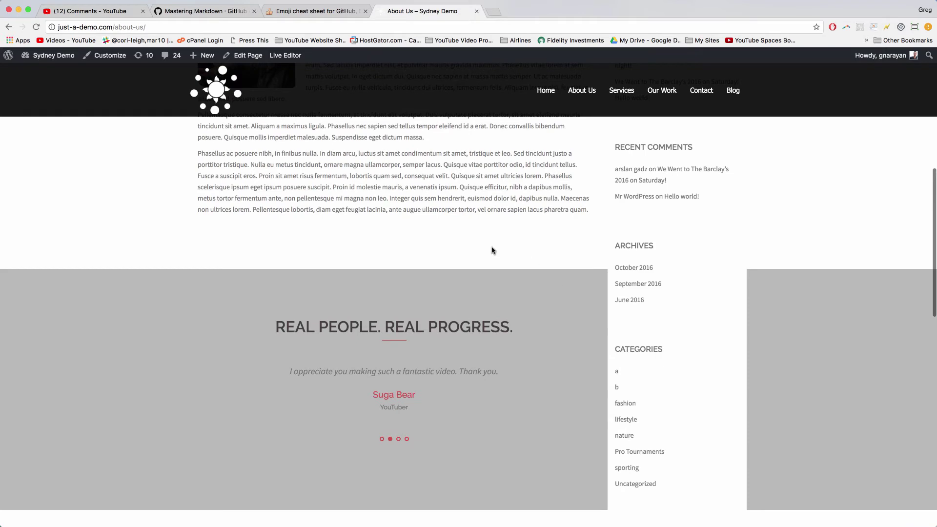
scroll(473, 439, up, 4)
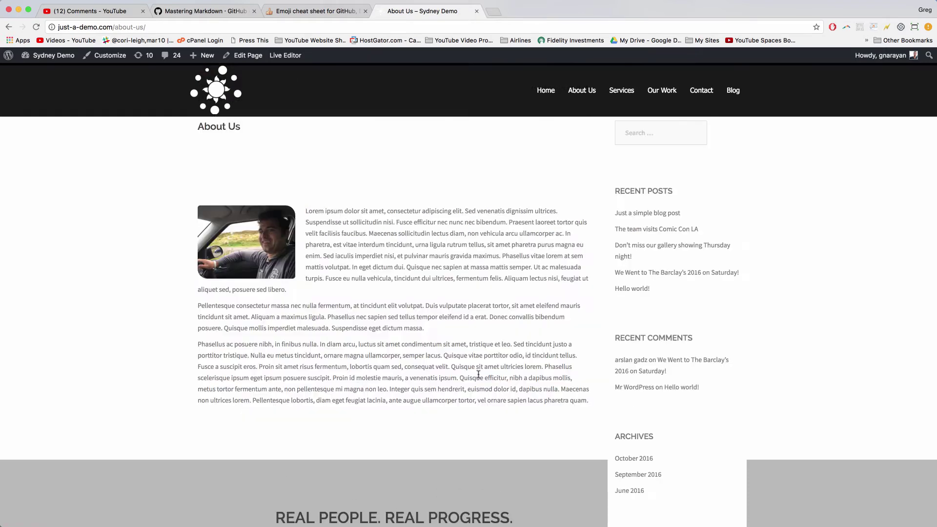
scroll(478, 373, up, 3)
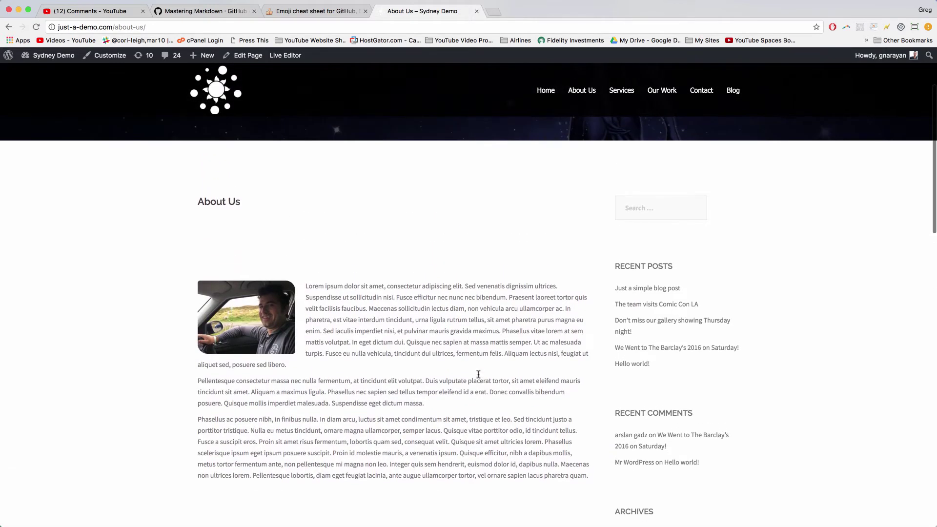
scroll(479, 341, up, 2)
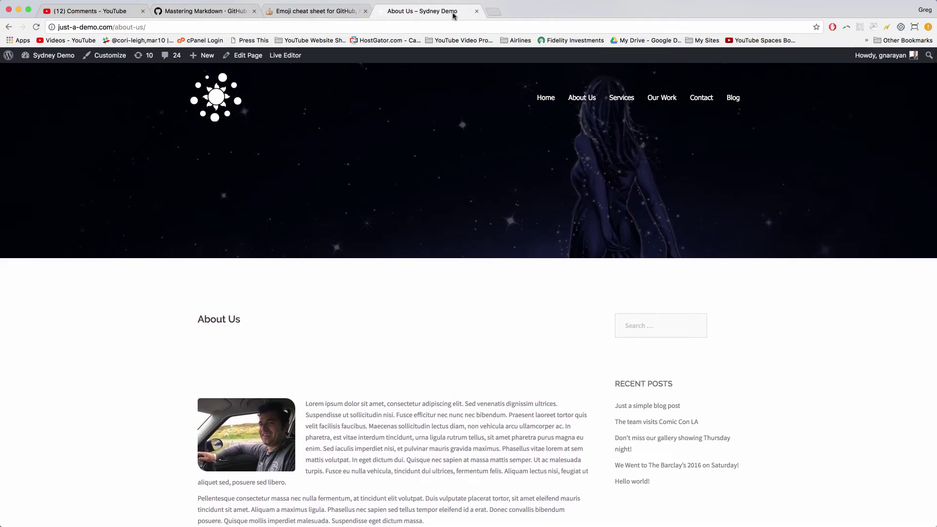
- Load aweber.com in a new browser tab
click(494, 11)
text(aweber.com)
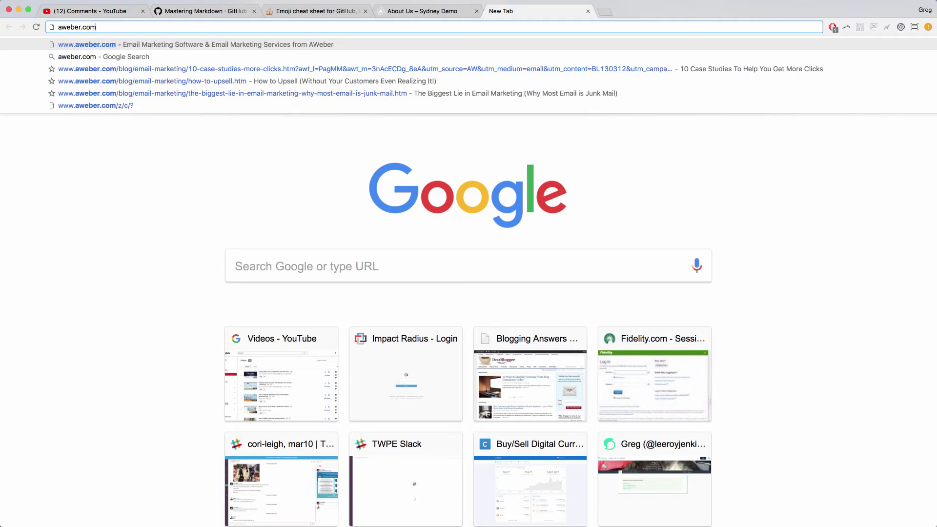
key(Return)
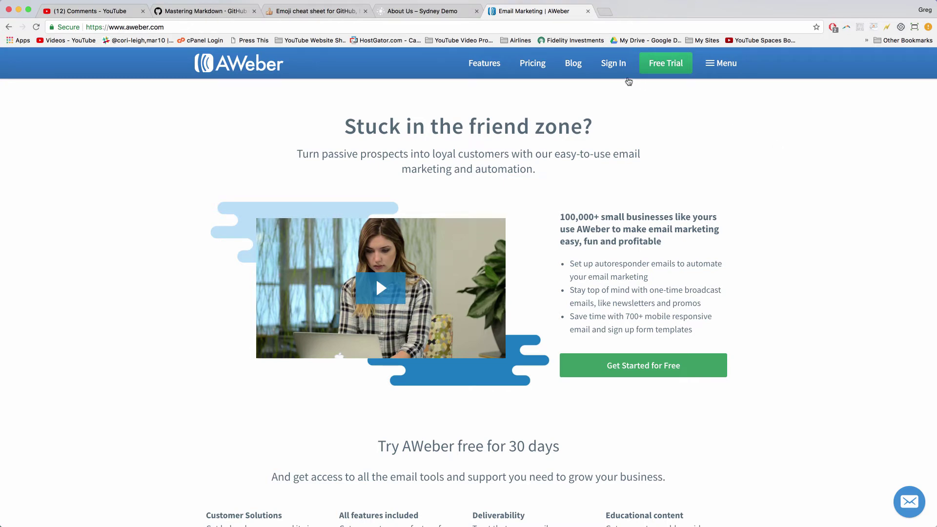
- Sign in to AWeber and bring up the Sign Up Forms list
click(611, 70)
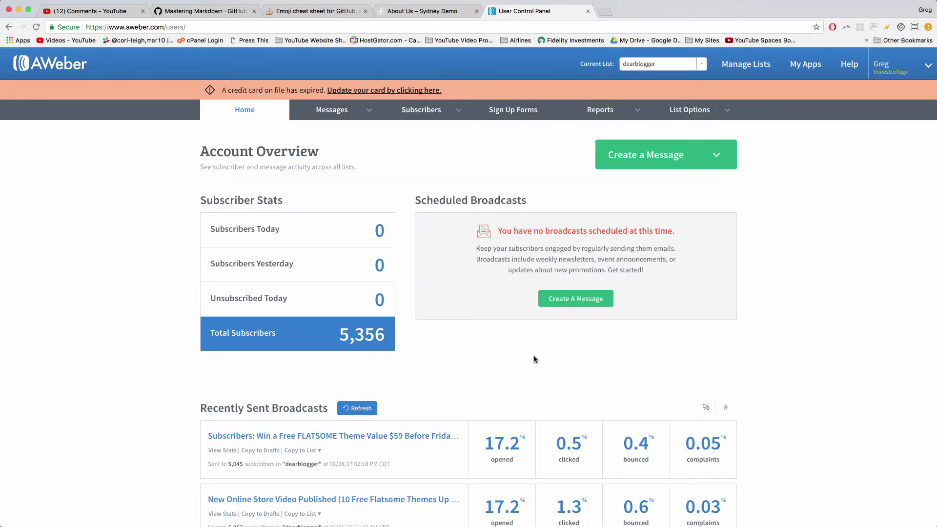
click(509, 110)
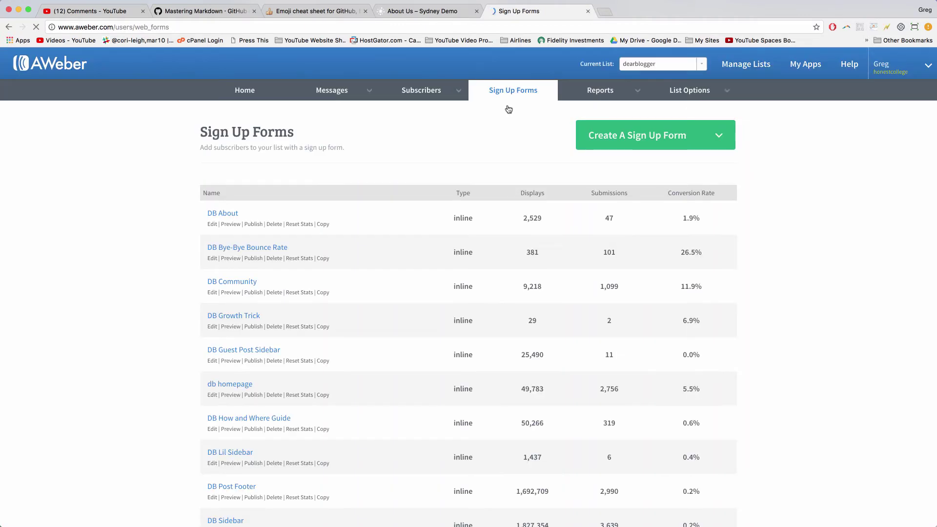
scroll(508, 109, down, 2)
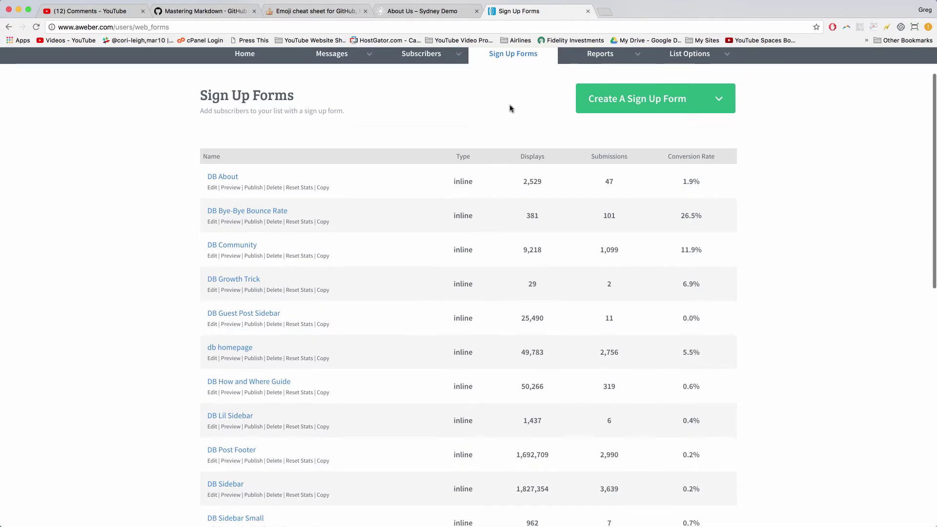
scroll(365, 168, down, 4)
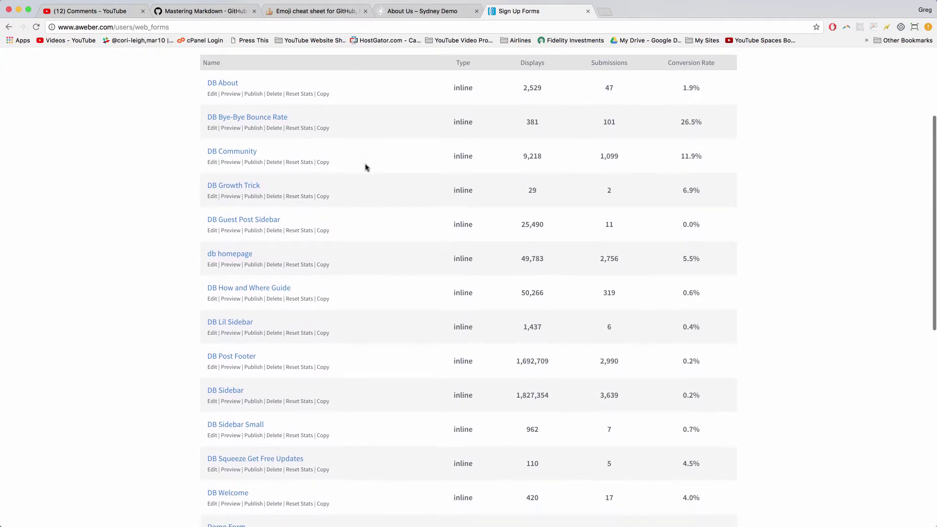
scroll(365, 167, up, 2)
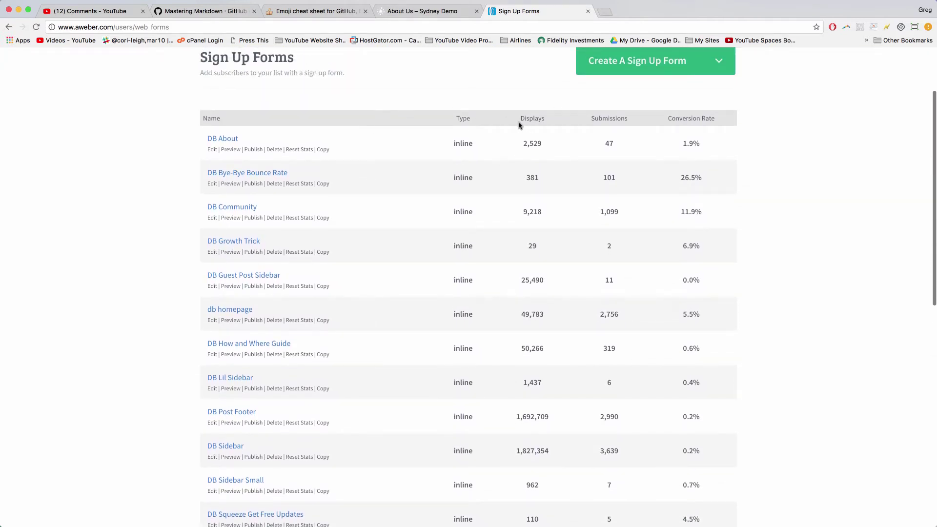
mouse_move(598, 117)
drag(597, 117, 719, 117)
click(634, 120)
click(720, 118)
- Scroll down the forms list and open the DB Sidebar form
scroll(799, 167, down, 1)
scroll(799, 167, down, 3)
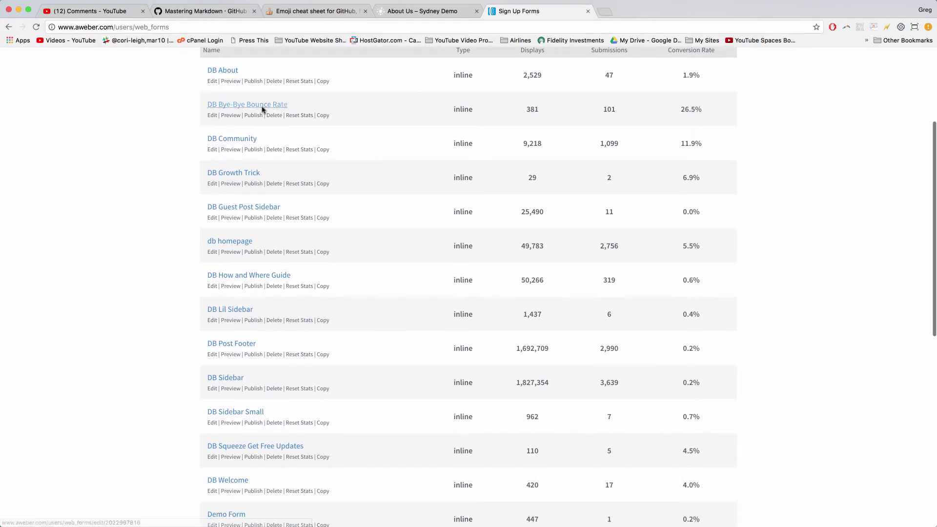
scroll(221, 195, down, 2)
scroll(221, 197, down, 2)
scroll(221, 196, down, 2)
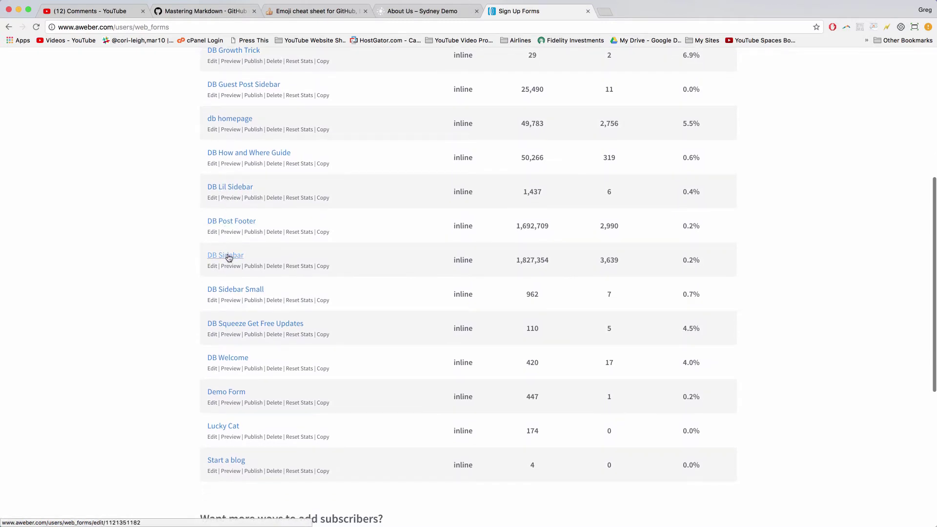
click(231, 258)
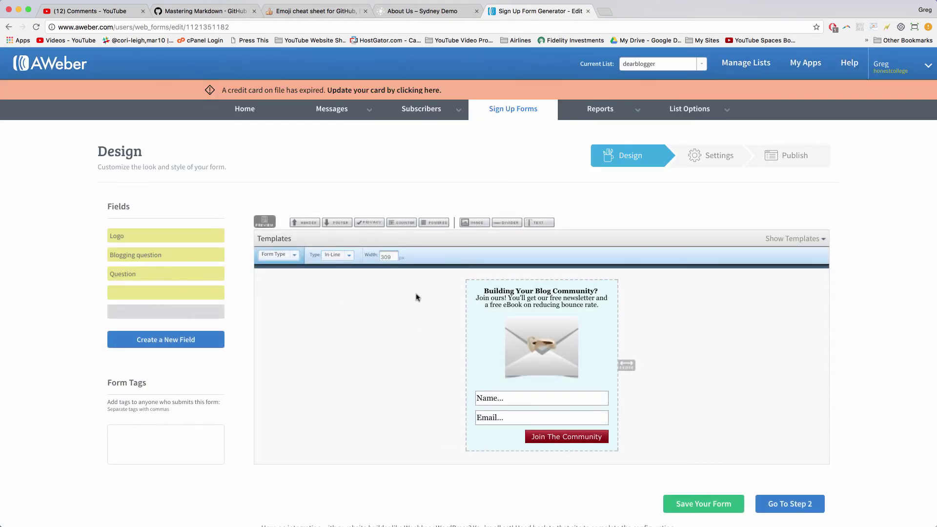
- Advance the DB Sidebar form to the Publish step and choose to install the code yourself
scroll(417, 293, down, 5)
click(823, 392)
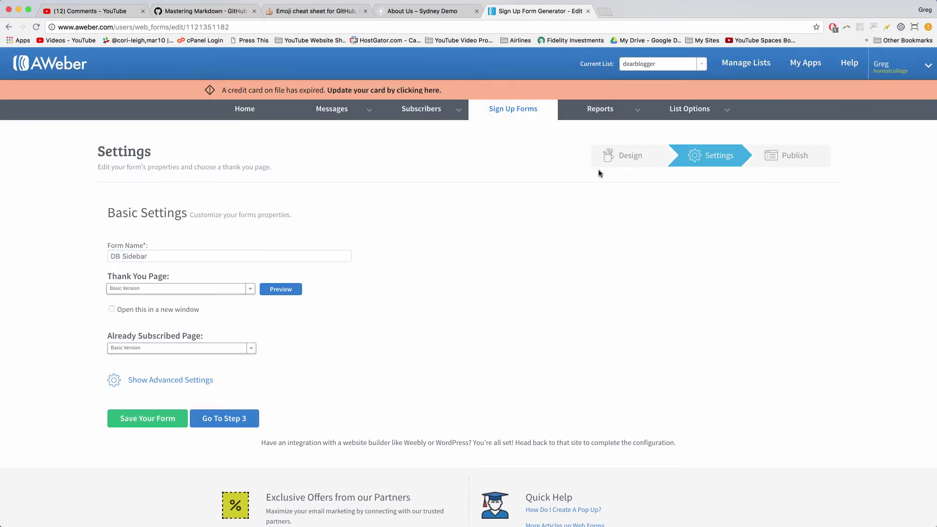
click(784, 158)
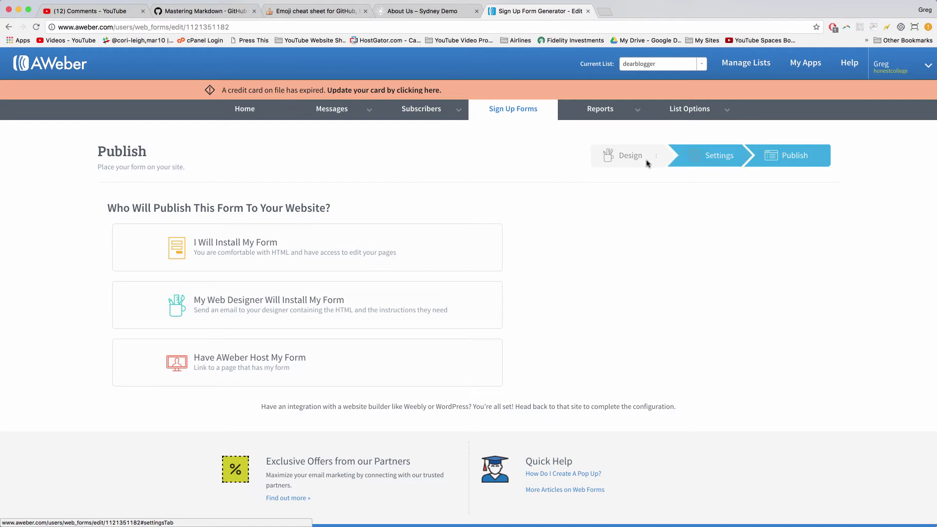
click(234, 247)
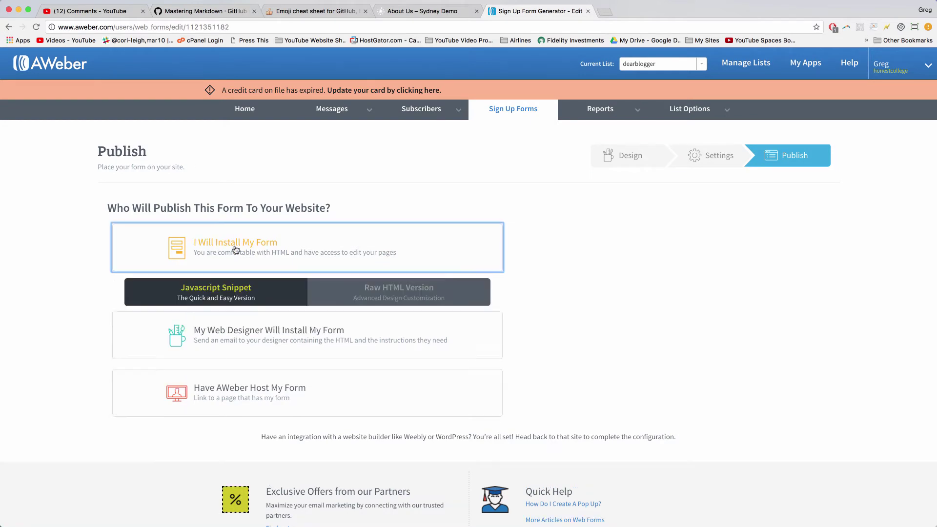
scroll(234, 249, down, 5)
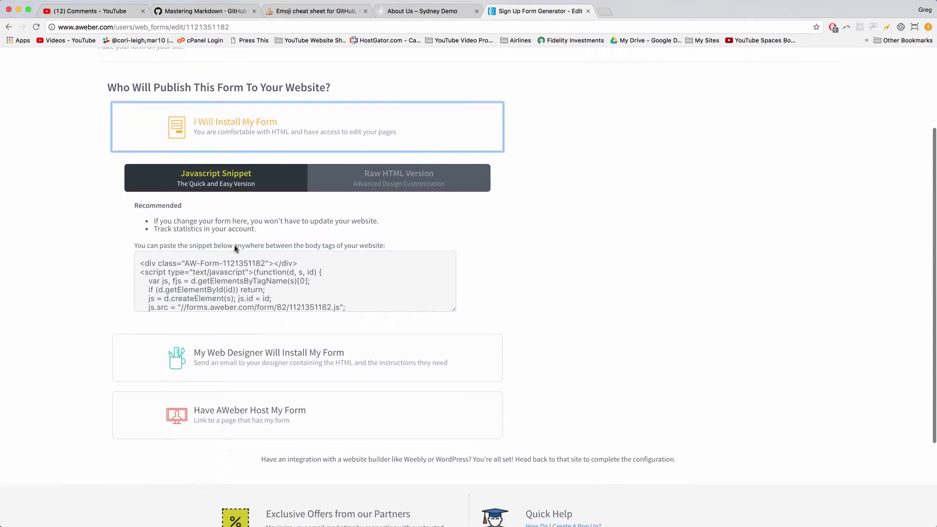
- Copy the JavaScript embed snippet and return to the 'About Us – Sydney Demo' tab
click(224, 288)
right_click(209, 270)
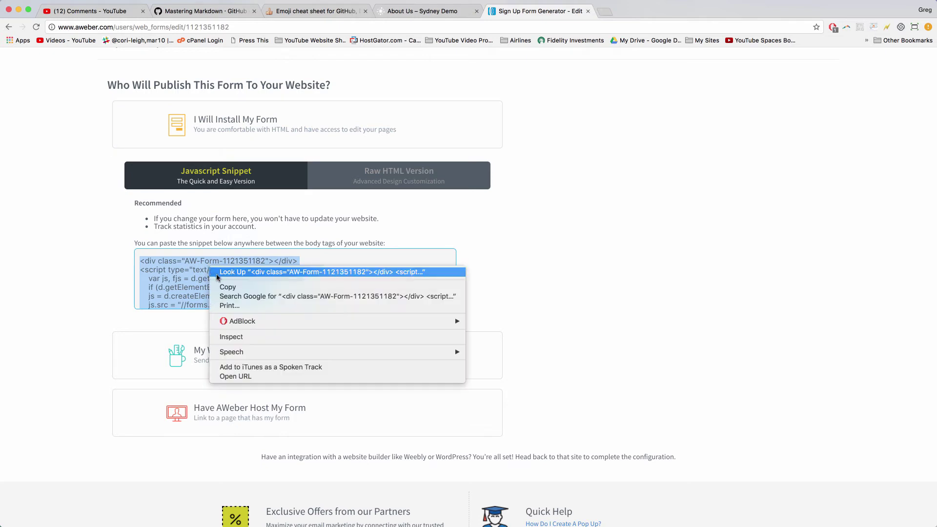
click(227, 288)
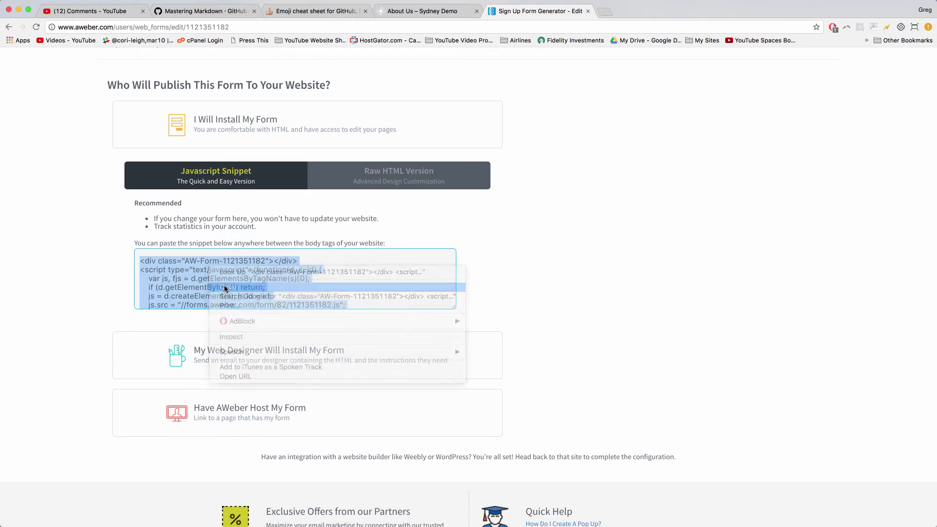
click(549, 239)
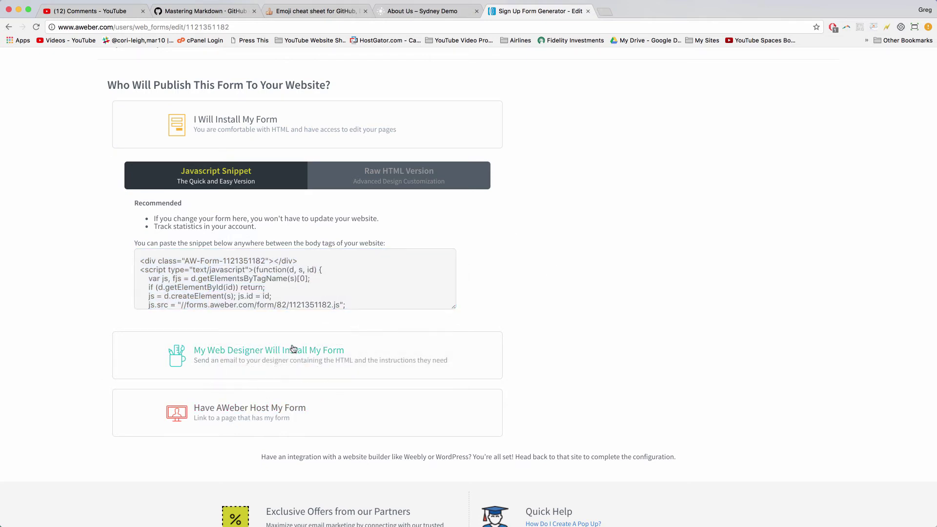
click(391, 10)
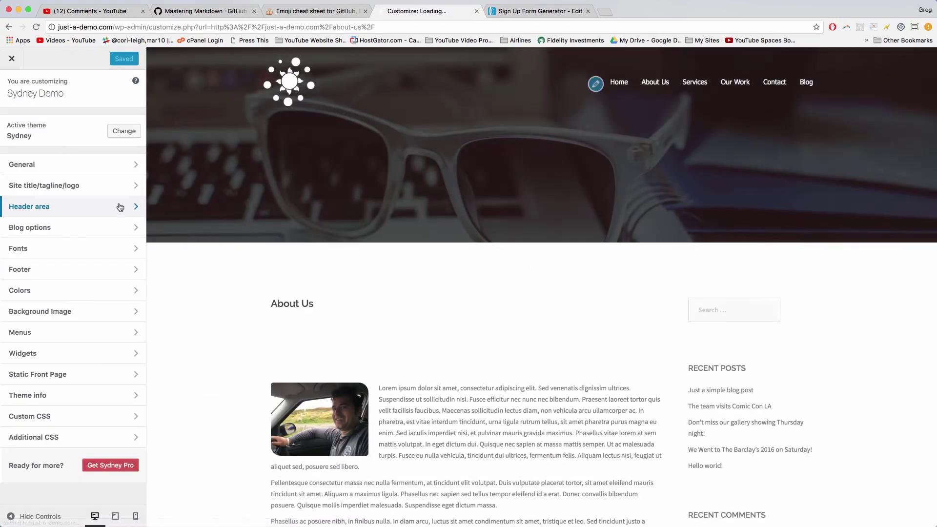
- Add a Text widget to the Sidebar widget area under Customizer Widgets
click(125, 354)
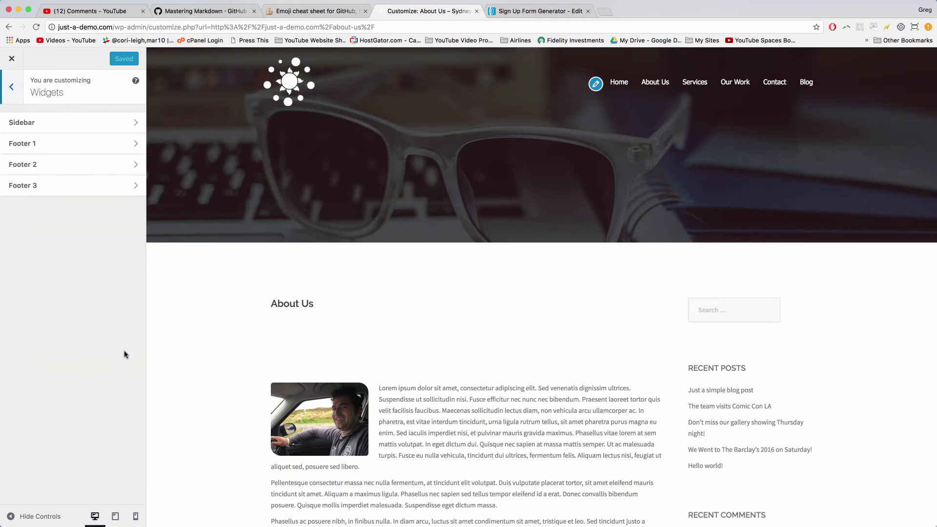
click(114, 128)
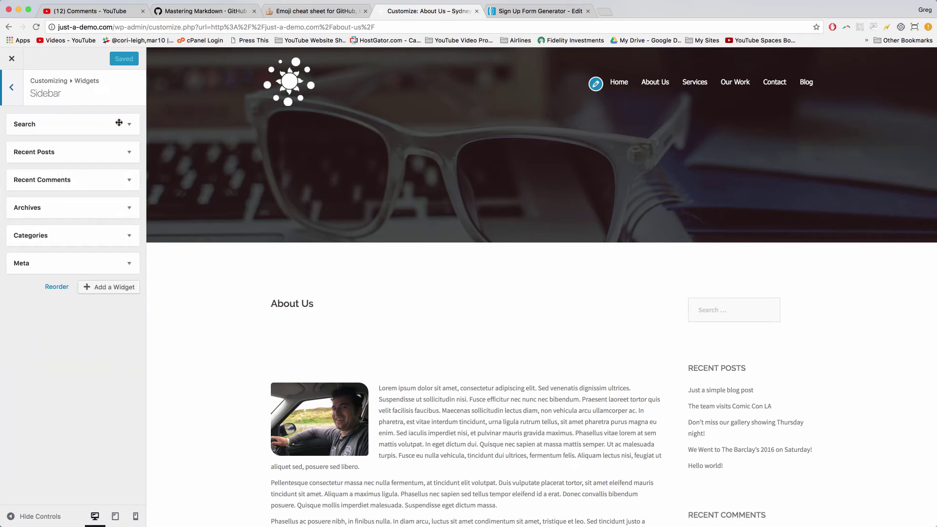
click(110, 292)
scroll(215, 298, down, 20)
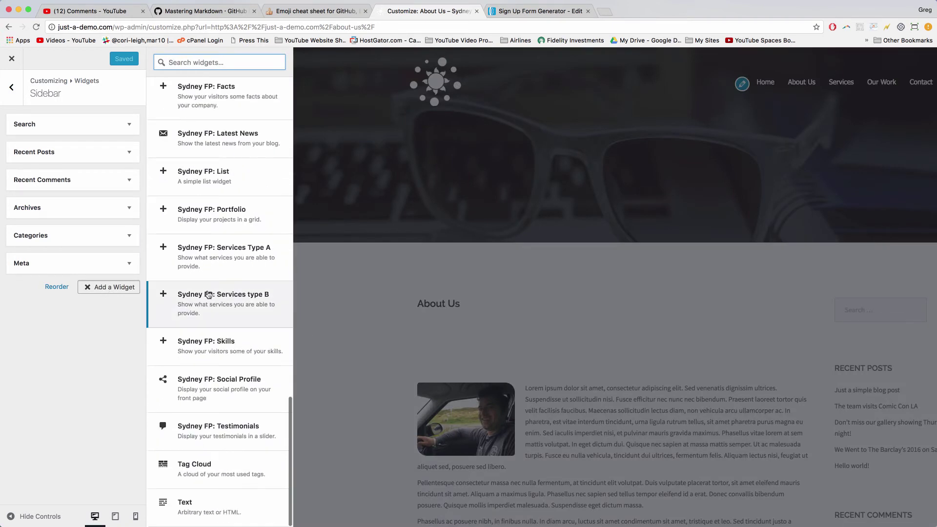
click(222, 506)
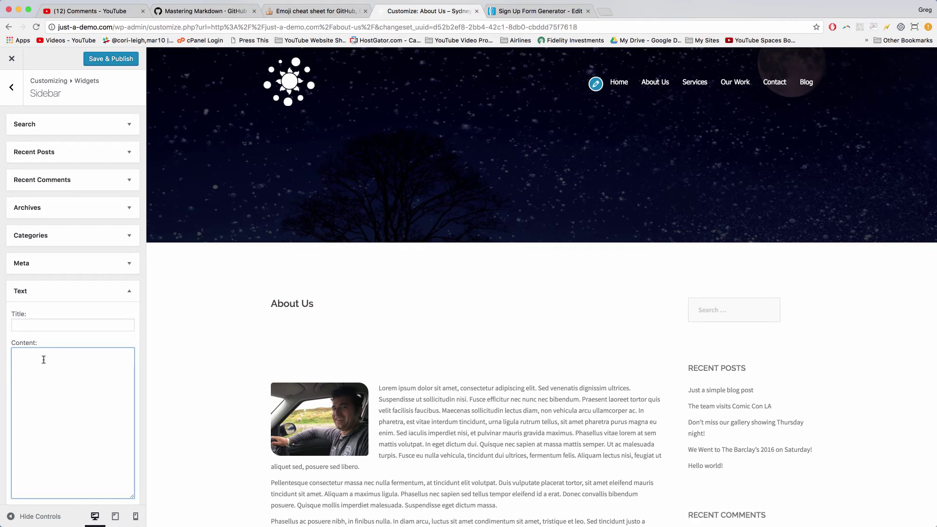
- Paste the AWeber embed code, title the widget 'Join our community', and move it above Search
right_click(44, 360)
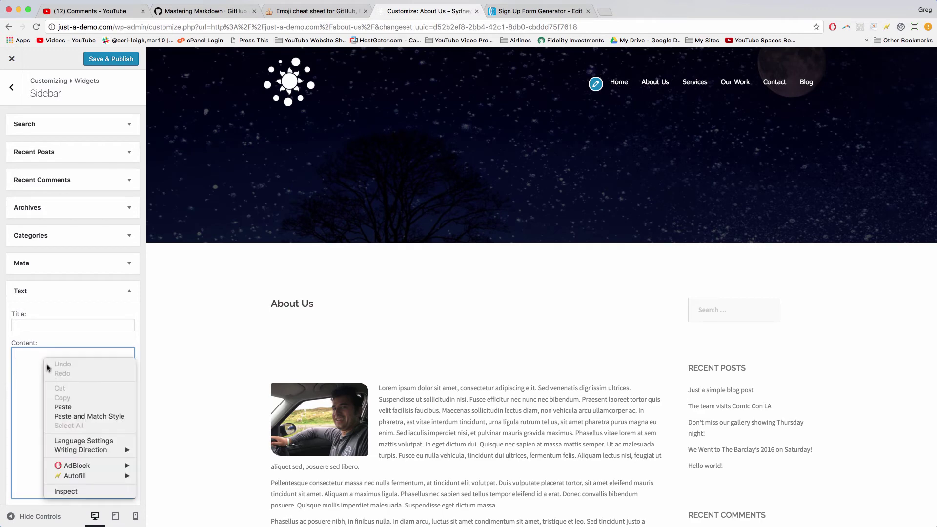
click(62, 407)
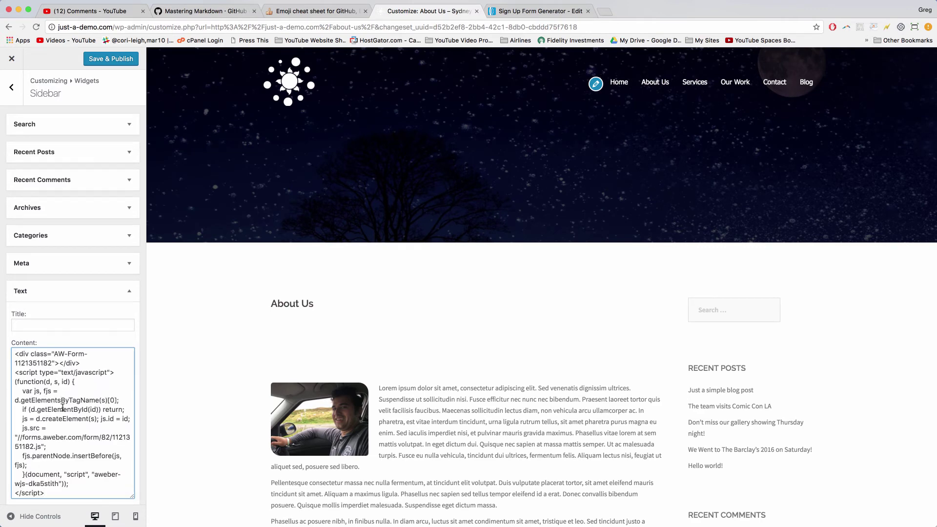
click(24, 326)
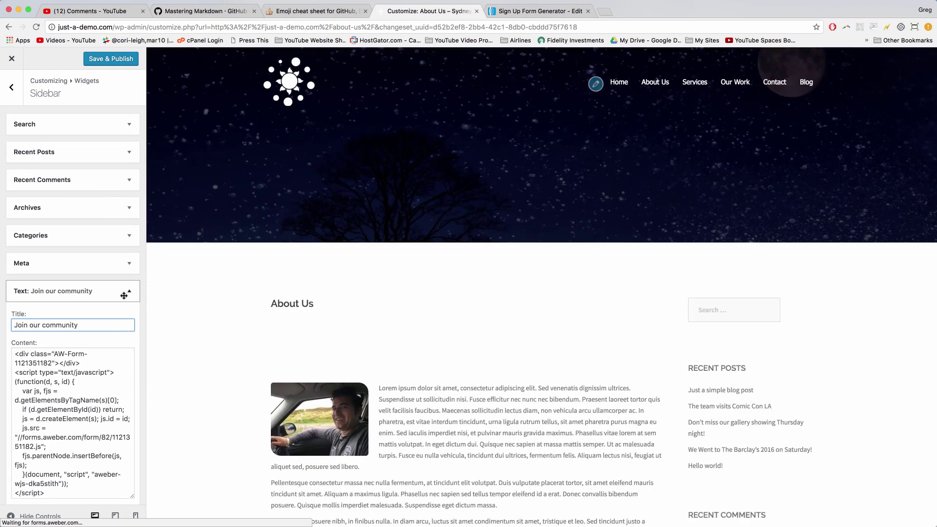
click(123, 296)
drag(117, 291, 100, 123)
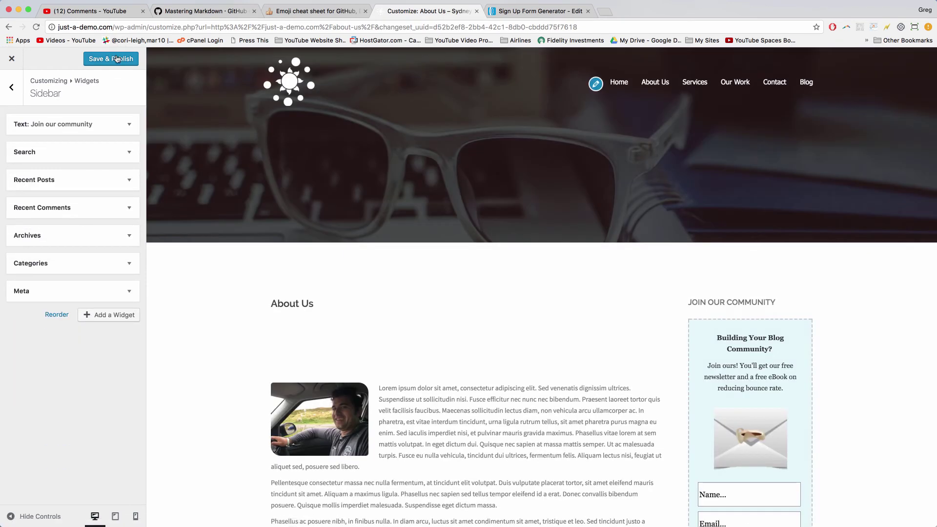
- Save & Publish the customizer changes and reload the live About Us page
click(117, 59)
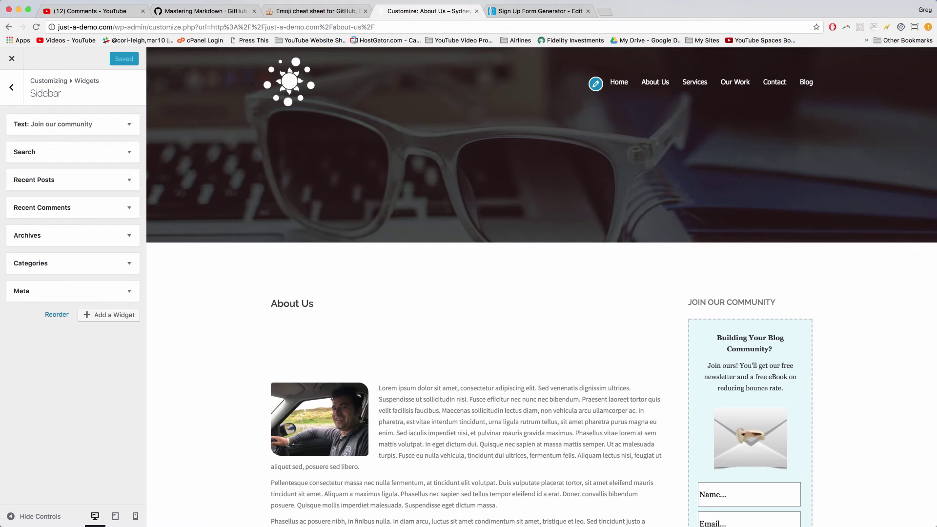
click(12, 58)
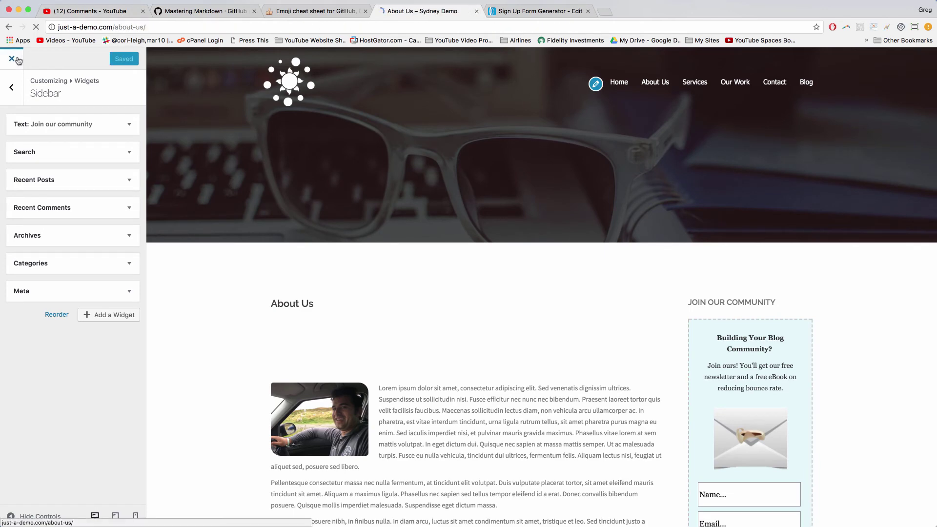
scroll(422, 289, down, 1)
scroll(293, 133, up, 1)
click(37, 27)
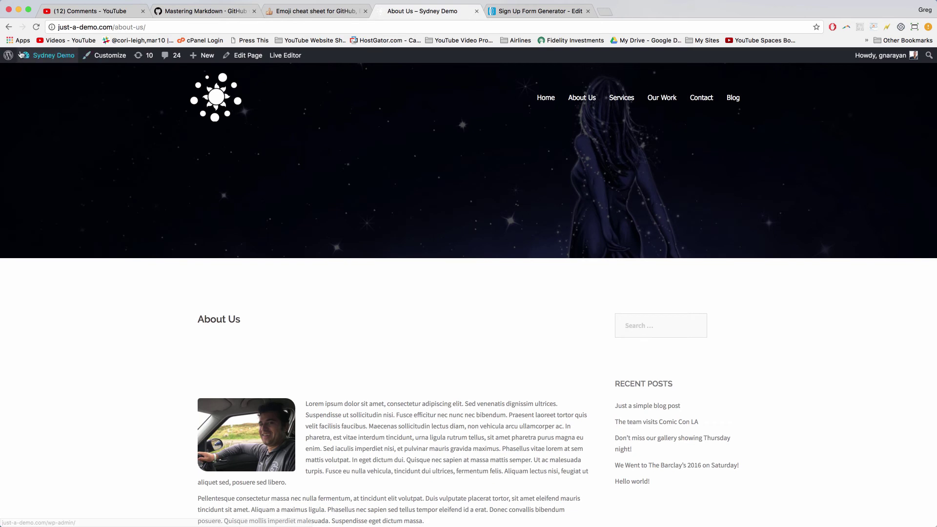
- Set WP Super Cache to Caching Off, update its status, and head back to the live site
click(38, 59)
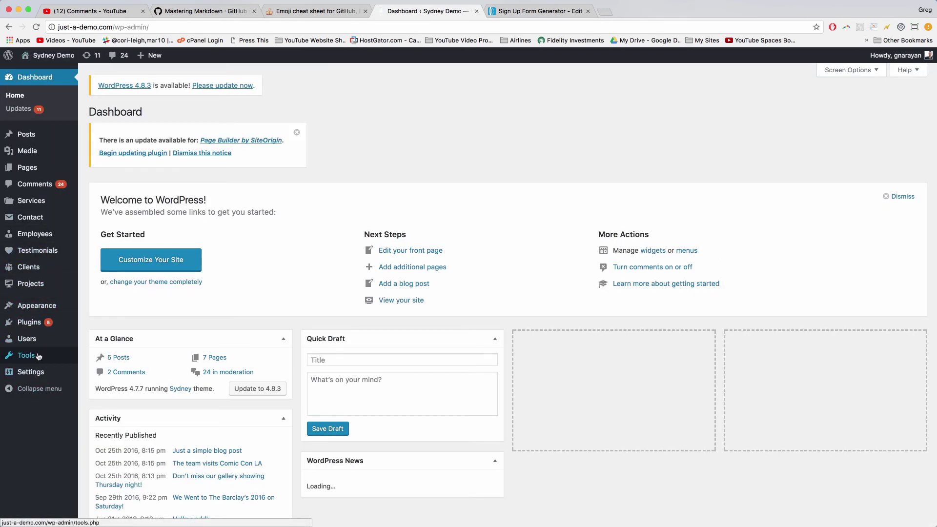
mouse_move(30, 372)
click(102, 470)
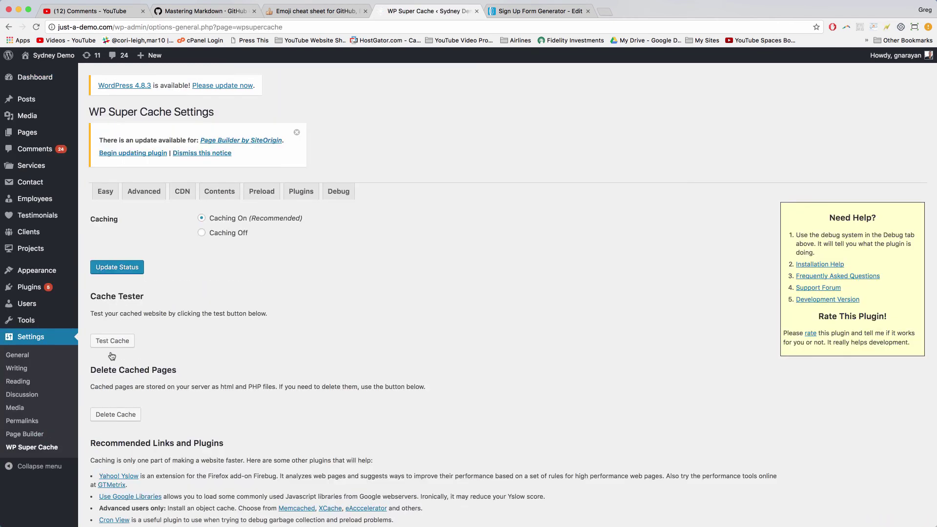
click(202, 233)
click(121, 271)
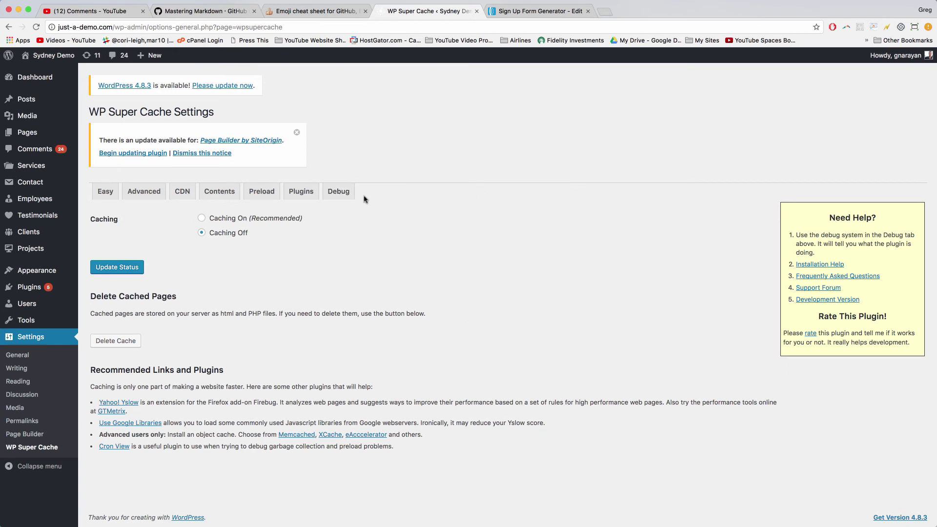
mouse_move(41, 58)
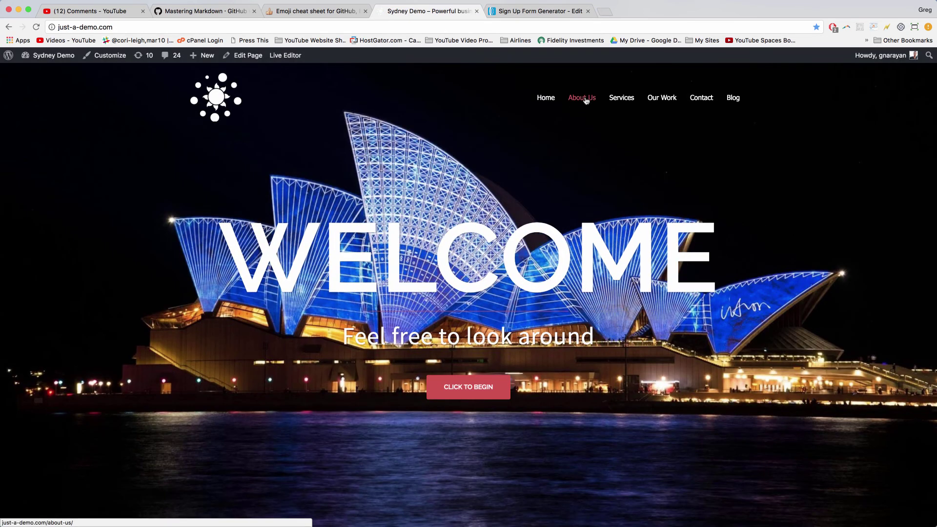
- Open the About Us page and scroll through it to find the sidebar sign-up form
click(585, 100)
scroll(544, 220, down, 4)
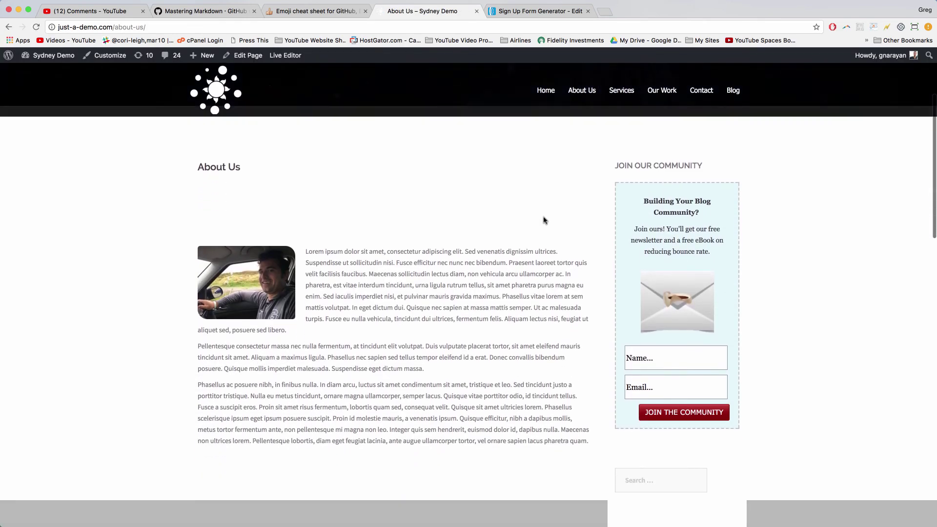
scroll(545, 220, down, 10)
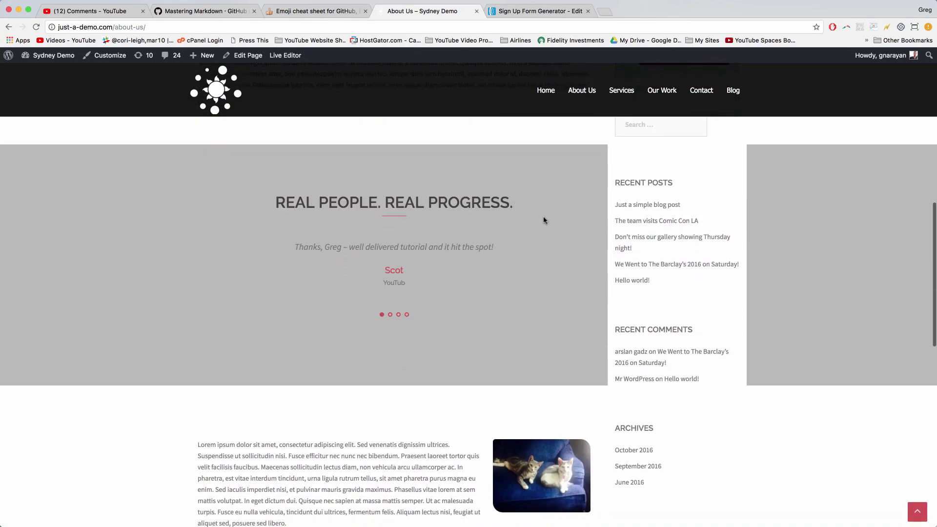
scroll(544, 219, down, 10)
scroll(545, 219, up, 5)
scroll(573, 325, up, 4)
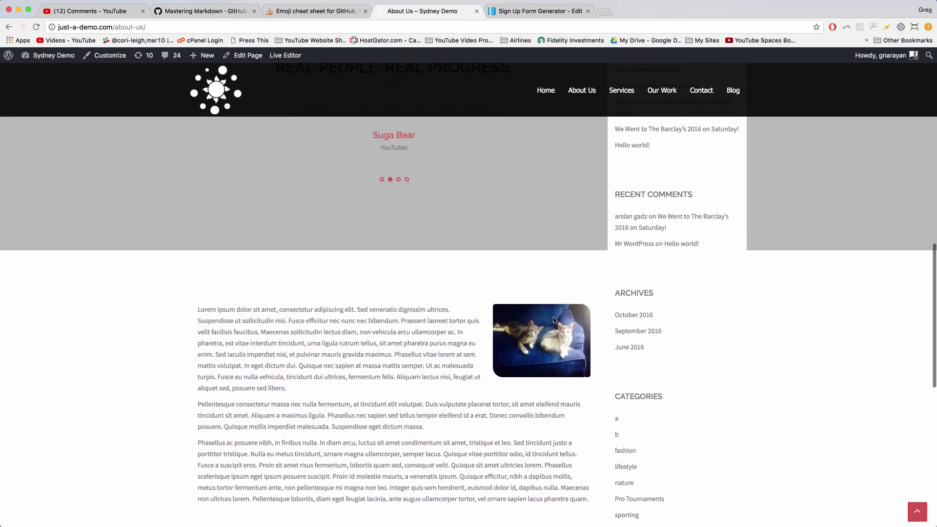
scroll(554, 320, up, 3)
scroll(640, 214, up, 3)
scroll(639, 217, up, 1)
scroll(668, 376, down, 3)
scroll(671, 375, up, 5)
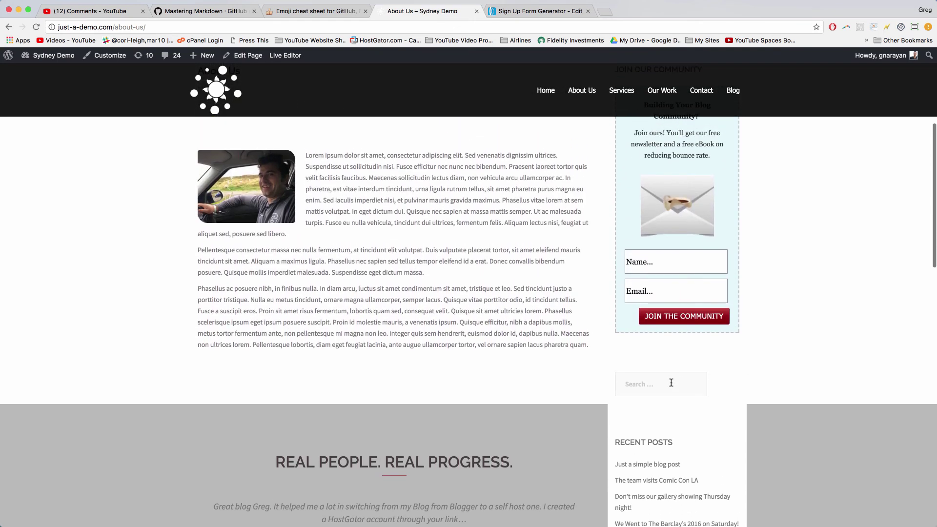
scroll(671, 381, up, 3)
- Test the 'Join our community' form by clicking into its Name and Email fields
click(665, 381)
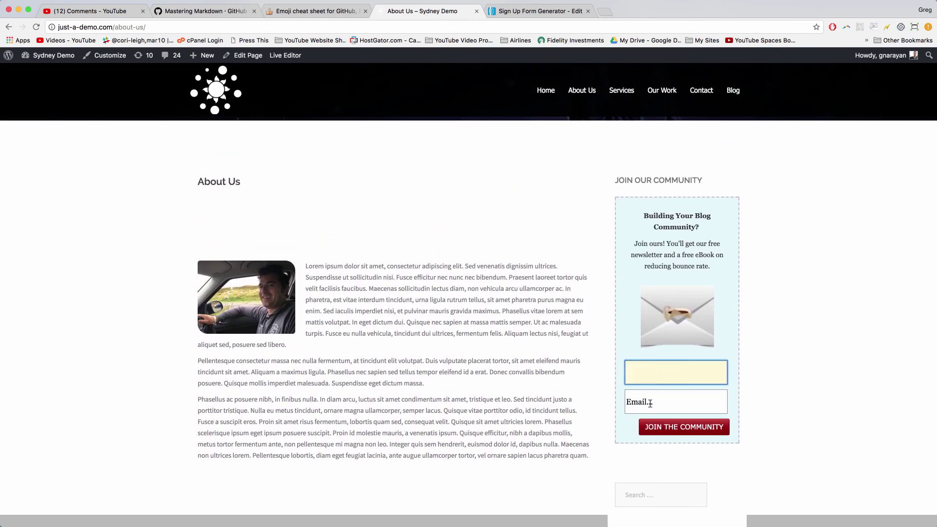
click(651, 401)
click(636, 376)
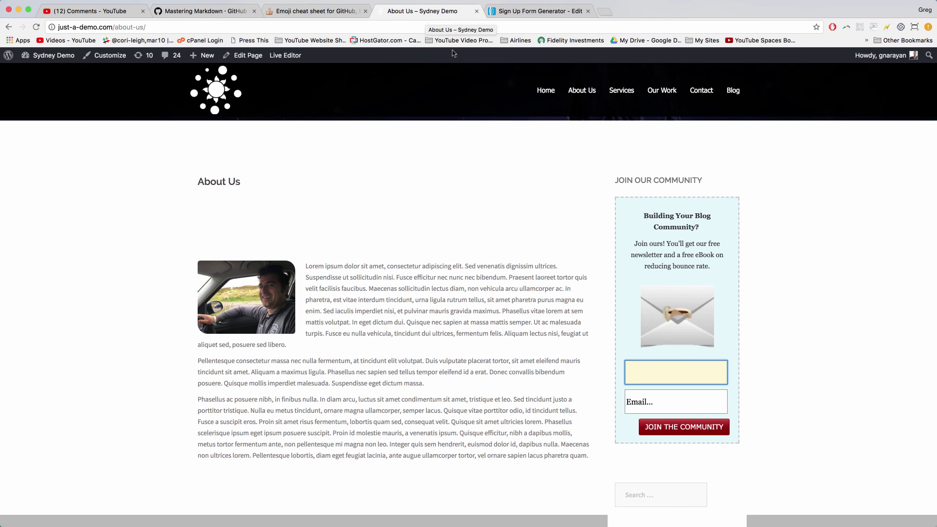
click(645, 401)
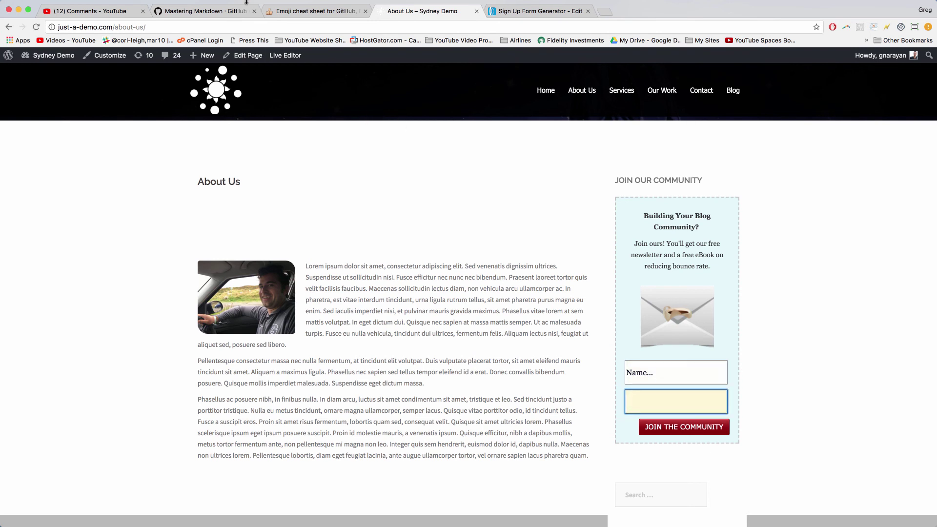
- Return to the '(12) Comments - YouTube' tab with the viewer's sidebar AWeber form question
click(96, 12)
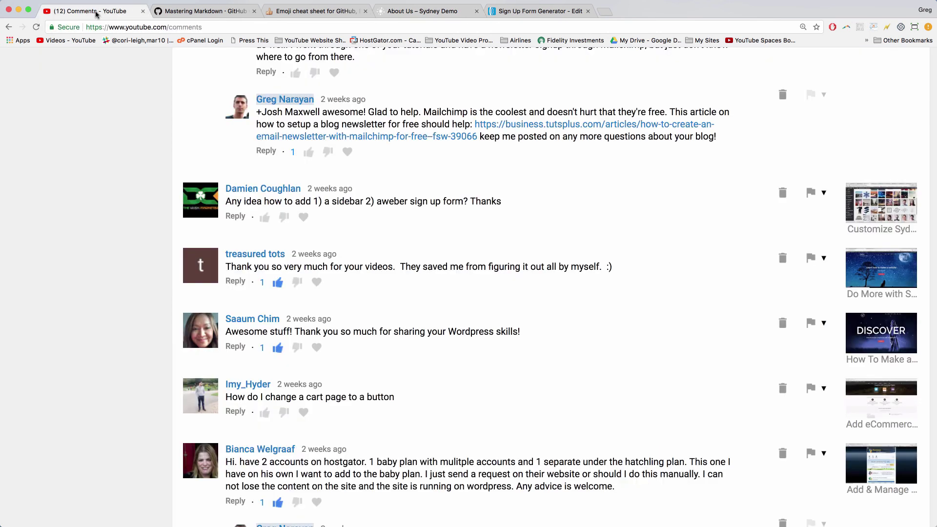